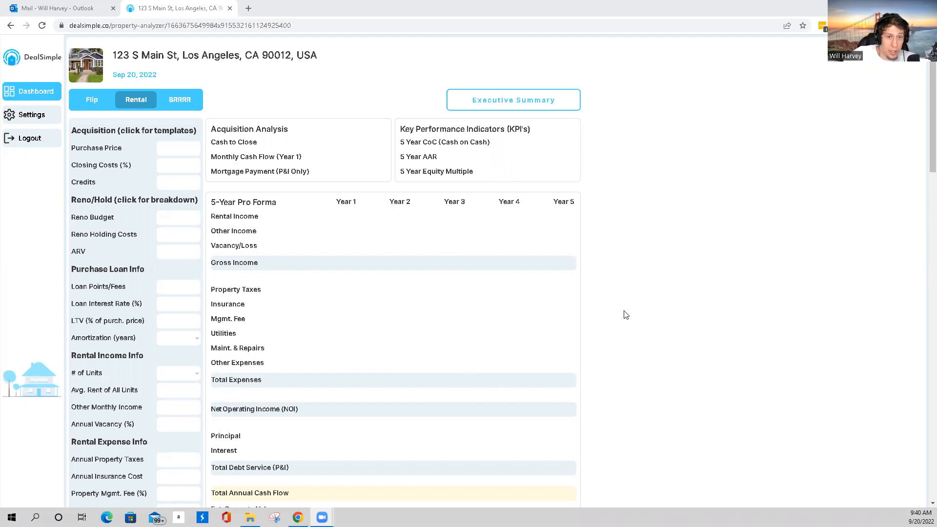
Enter a purchase price of $250,000 in the rental property's acquisition inputs
{"action": "left_click", "coordinate": [187, 148]}
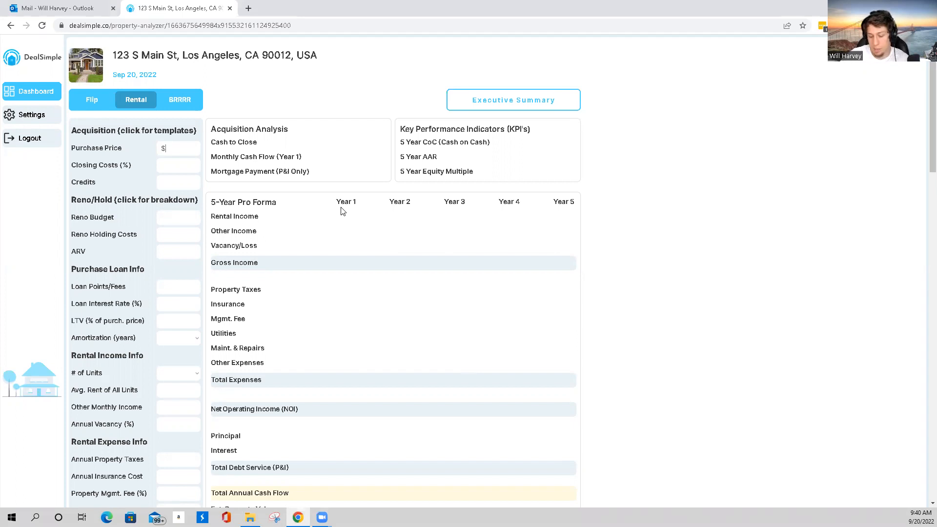
{"action": "type", "text": "250,000"}
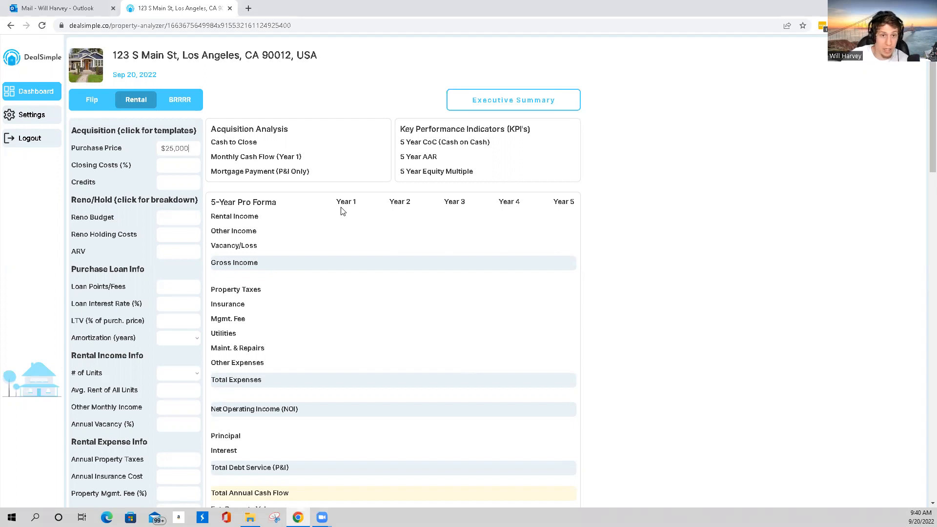
{"action": "key", "text": "Tab"}
Set the acquisition closing costs to 2.5%
{"action": "left_click", "coordinate": [165, 165]}
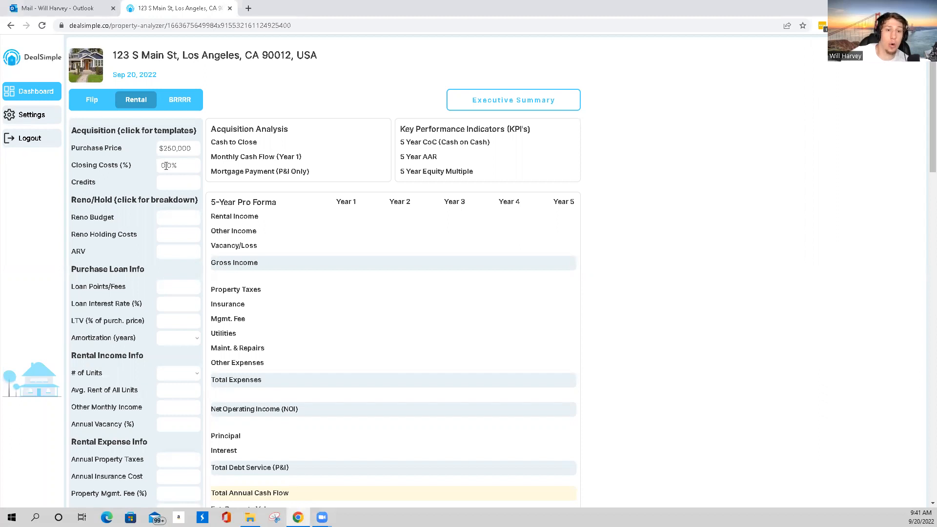
{"action": "left_click", "coordinate": [178, 148]}
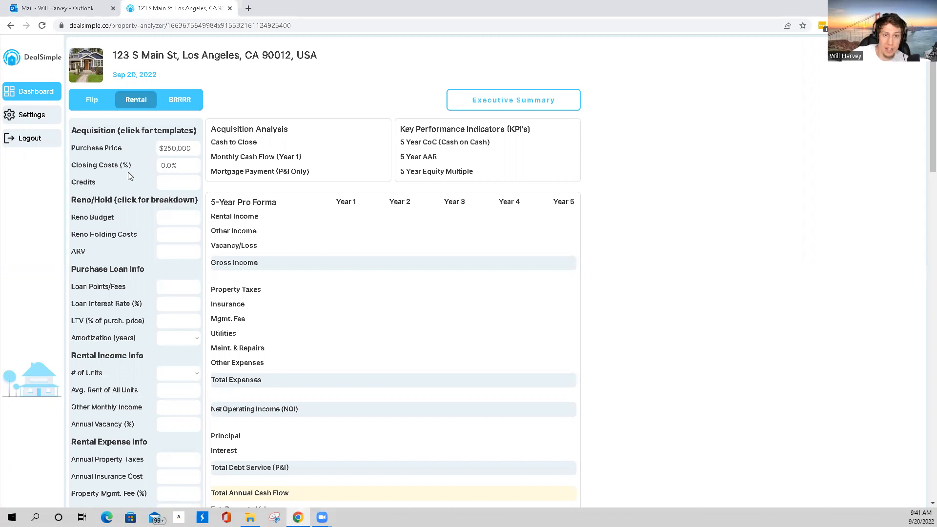
{"action": "mouse_move", "coordinate": [125, 165]}
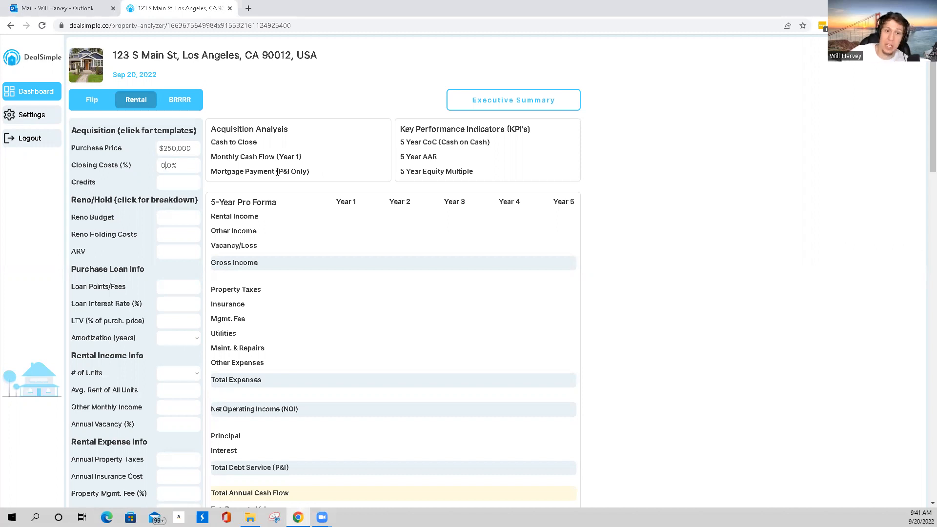
{"action": "left_click", "coordinate": [180, 165]}
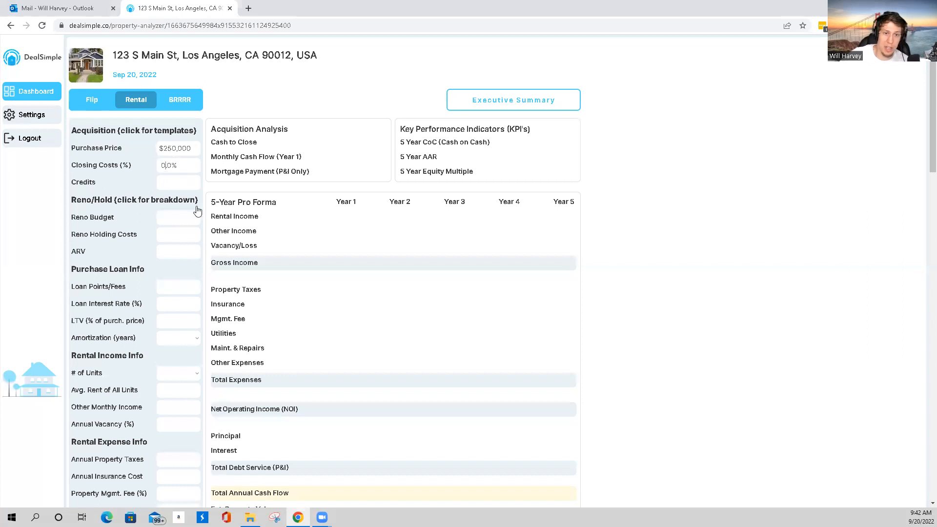
{"action": "type", "text": "2.5"}
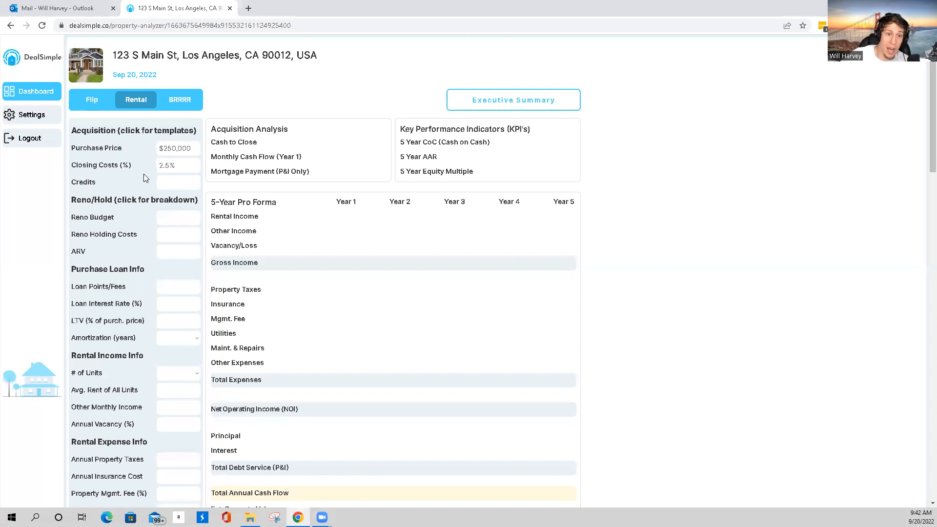
{"action": "key", "text": "Tab"}
Change the closing costs percentage for the acquisition to 2.0%
{"action": "scroll", "coordinate": [137, 219], "scroll_direction": "down", "scroll_amount": 2}
{"action": "scroll", "coordinate": [146, 175], "scroll_direction": "up", "scroll_amount": 2}
{"action": "left_click_drag", "start_coordinate": [161, 165], "coordinate": [183, 178]}
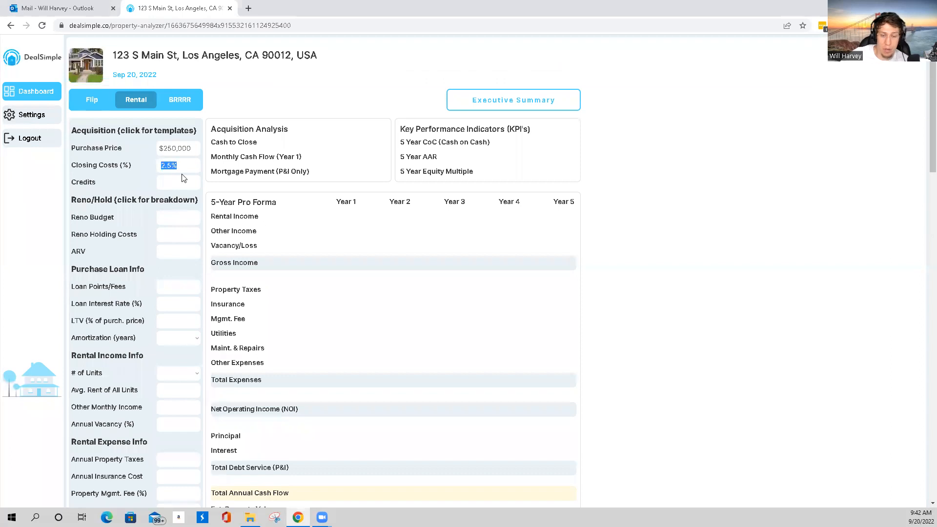
{"action": "type", "text": "2"}
{"action": "left_click", "coordinate": [130, 176]}
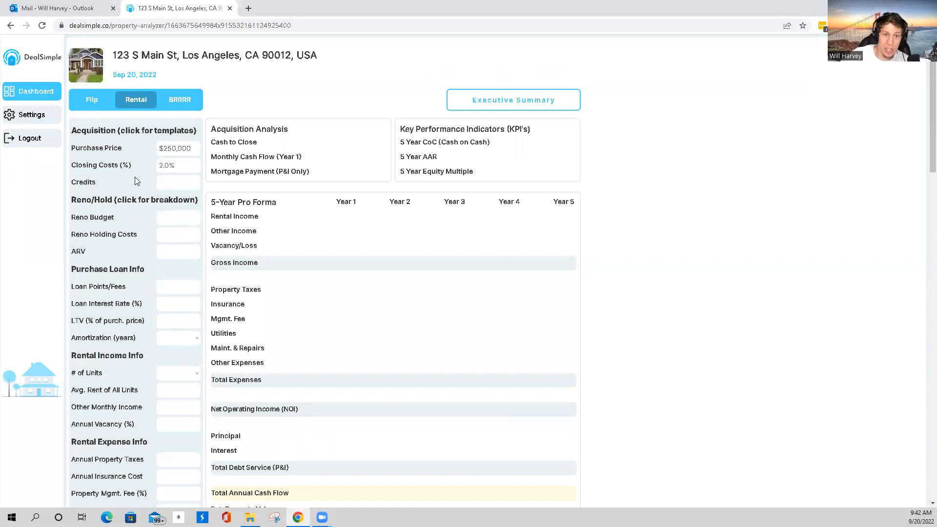
{"action": "mouse_move", "coordinate": [135, 178]}
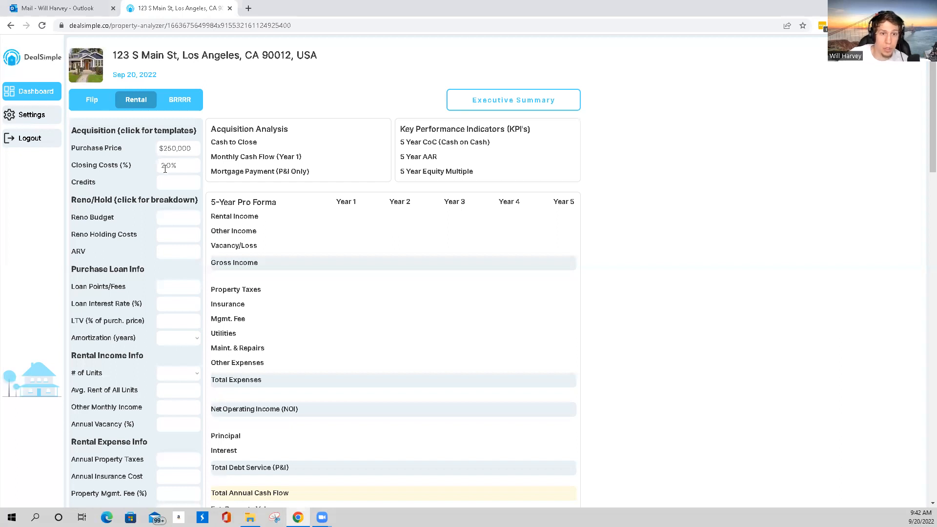
{"action": "left_click", "coordinate": [175, 183]}
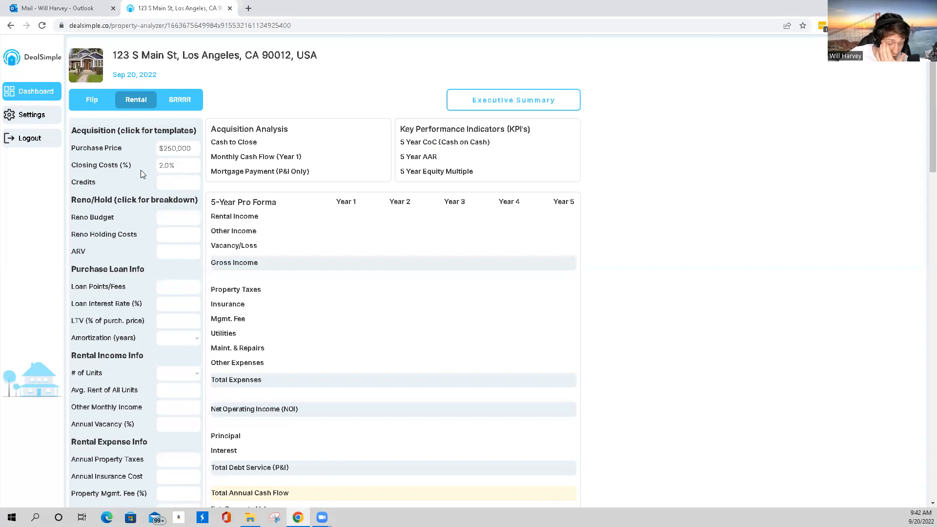
Set the renovation budget to $10,000 and the renovation holding costs to $750
{"action": "left_click", "coordinate": [173, 216]}
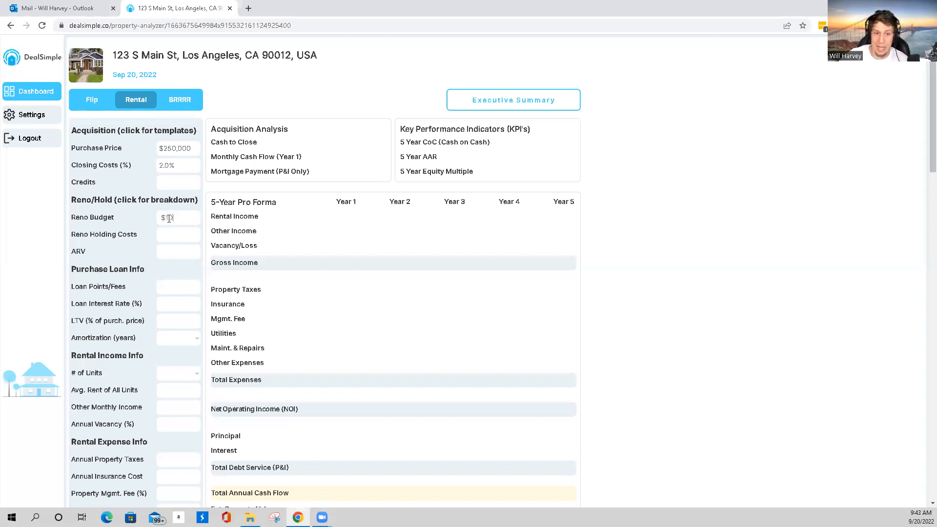
{"action": "type", "text": "000"}
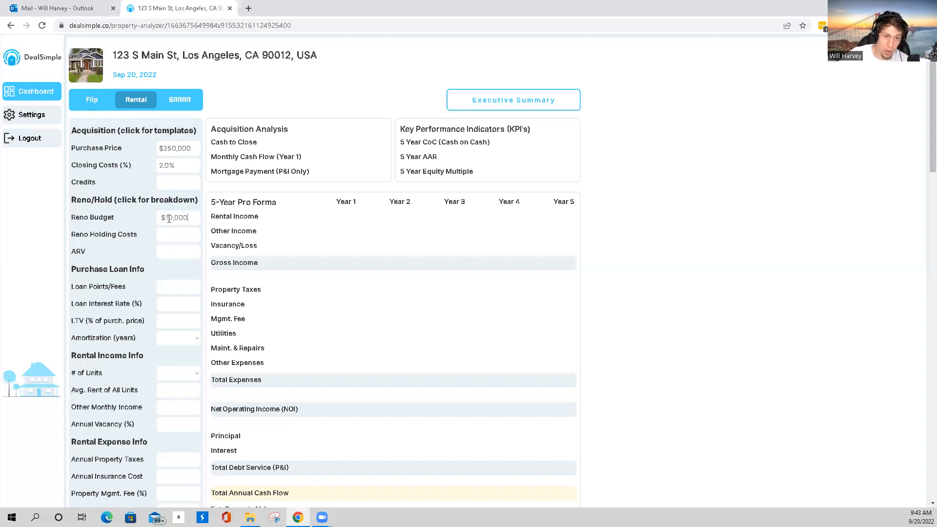
{"action": "left_click", "coordinate": [139, 211]}
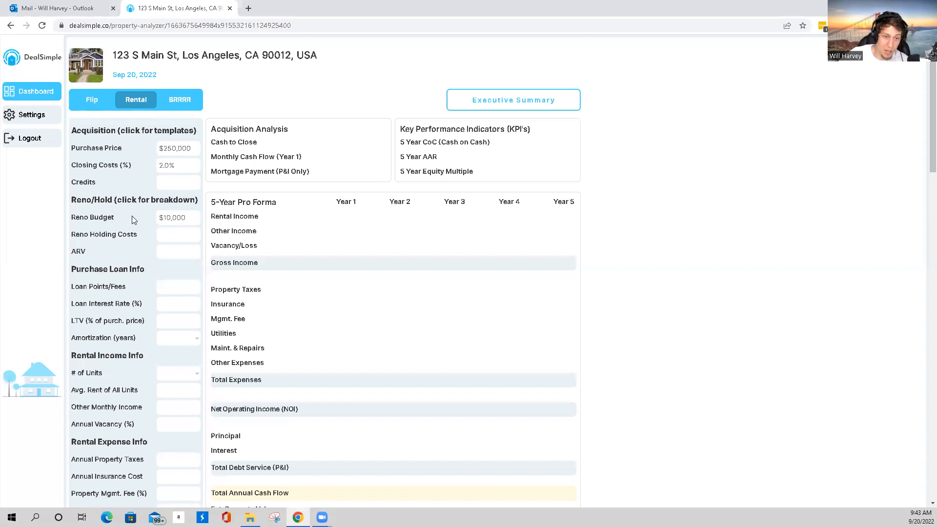
{"action": "left_click", "coordinate": [172, 239]}
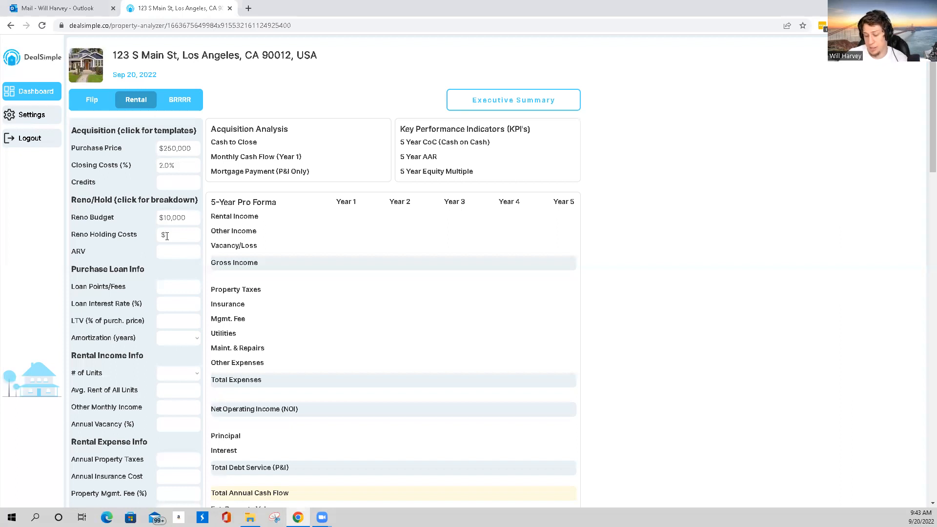
{"action": "type", "text": "50"}
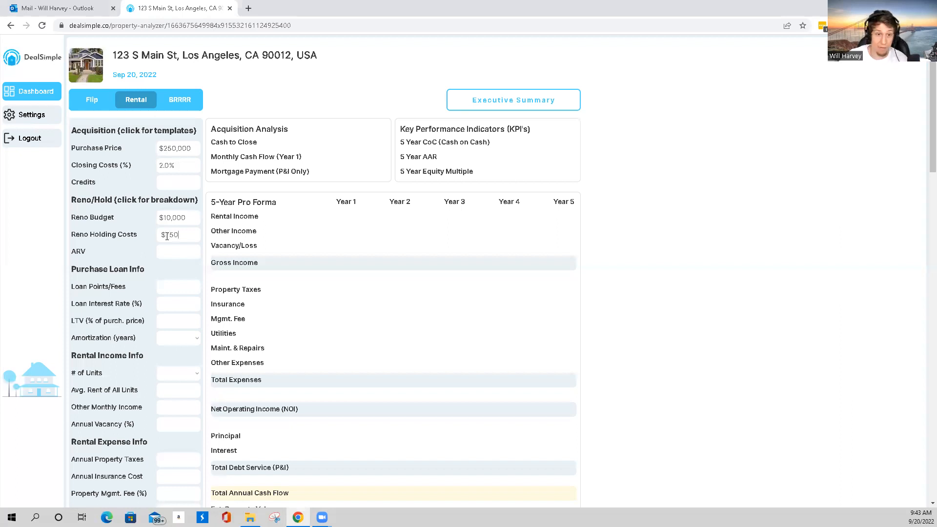
{"action": "key", "text": "Tab"}
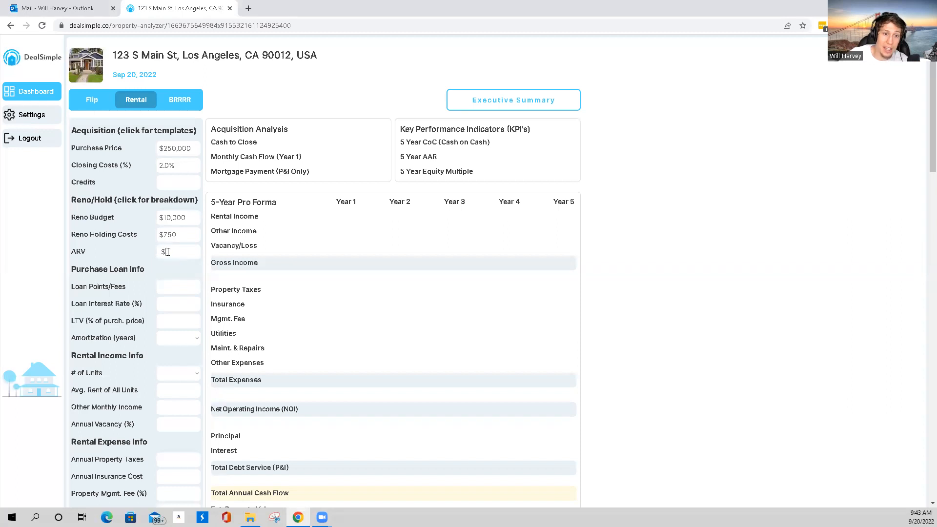
Enter $275,000 as the property's after-repair value (ARV)
{"action": "scroll", "coordinate": [175, 302], "scroll_direction": "down", "scroll_amount": 1}
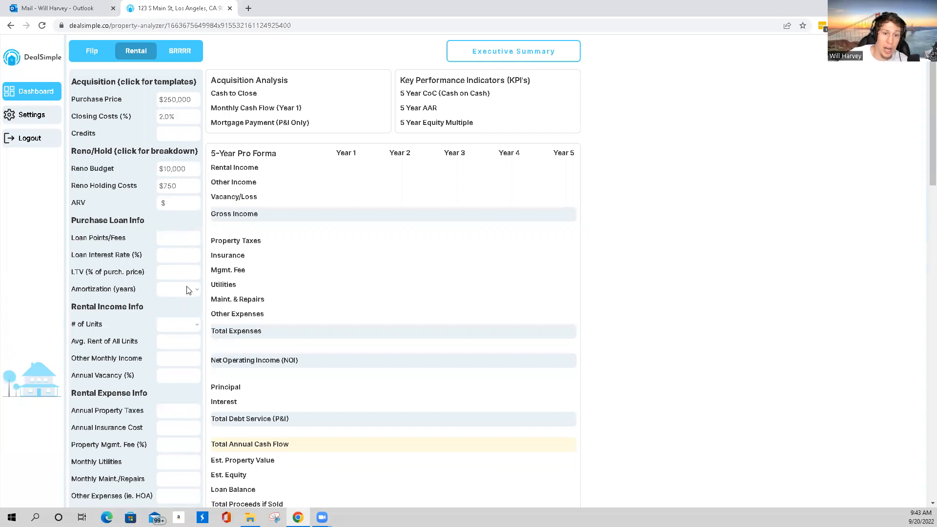
{"action": "scroll", "coordinate": [189, 288], "scroll_direction": "up", "scroll_amount": 1}
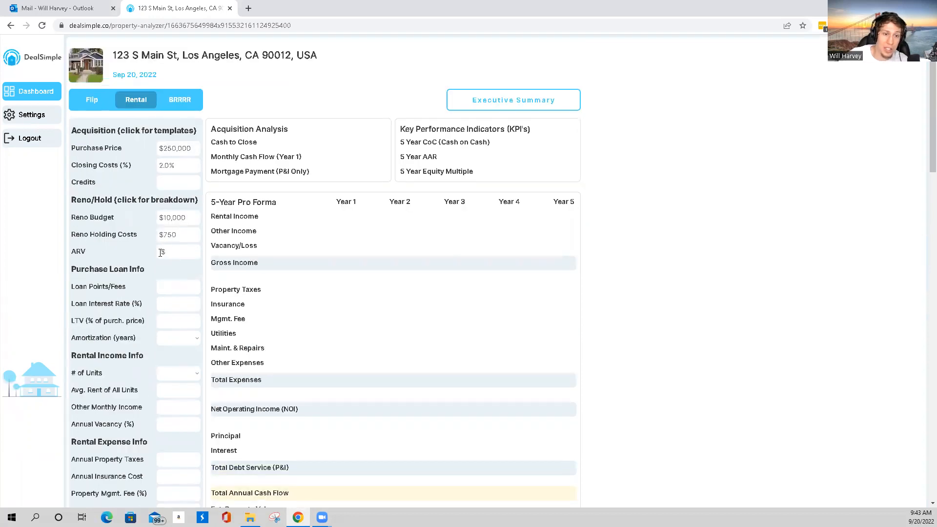
{"action": "scroll", "coordinate": [242, 326], "scroll_direction": "down", "scroll_amount": 2}
{"action": "scroll", "coordinate": [244, 361], "scroll_direction": "down", "scroll_amount": 1}
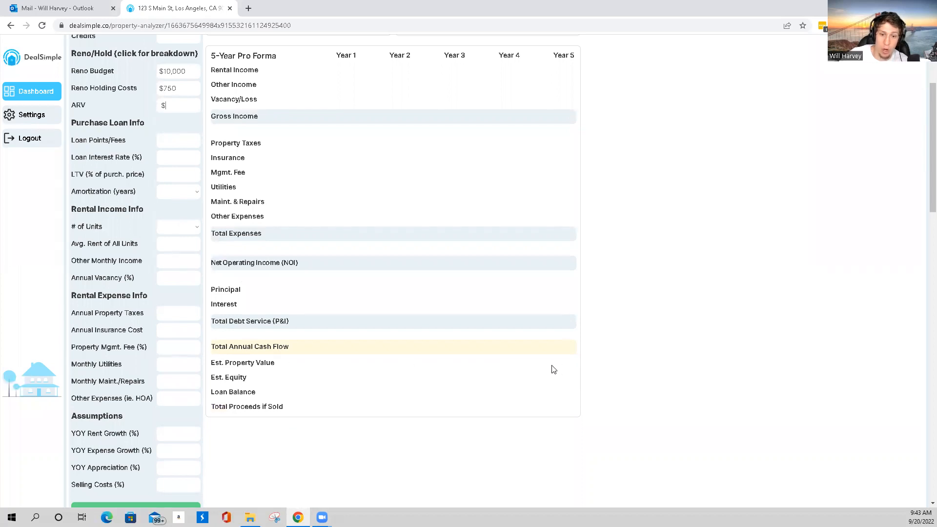
{"action": "scroll", "coordinate": [150, 251], "scroll_direction": "up", "scroll_amount": 3}
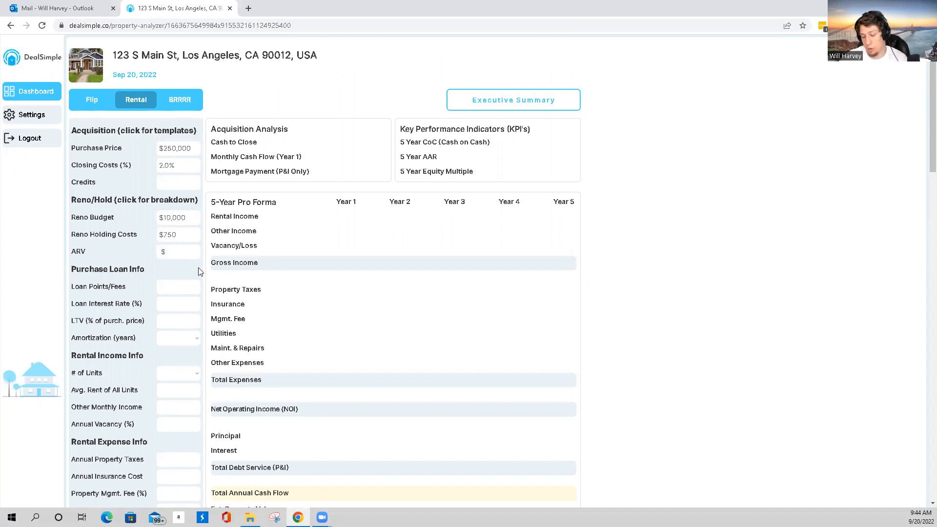
{"action": "type", "text": "000"}
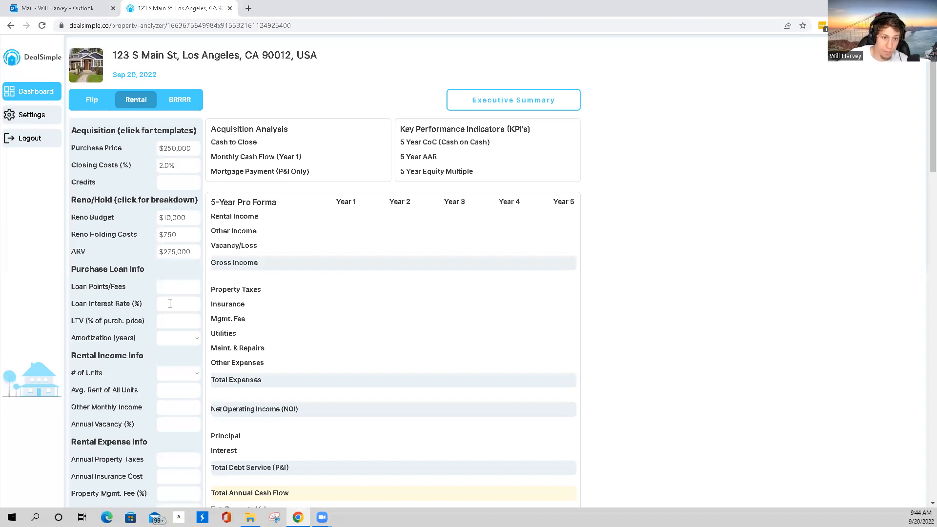
Set the purchase loan's points and fees to $2,500 and its interest rate to 5.00%
{"action": "scroll", "coordinate": [139, 290], "scroll_direction": "down", "scroll_amount": 1}
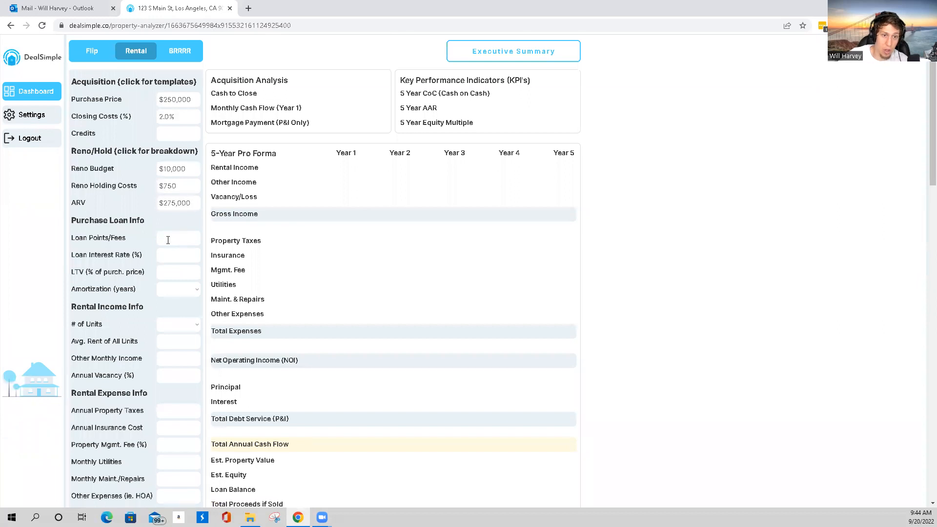
{"action": "left_click", "coordinate": [183, 100]}
{"action": "left_click", "coordinate": [178, 238]}
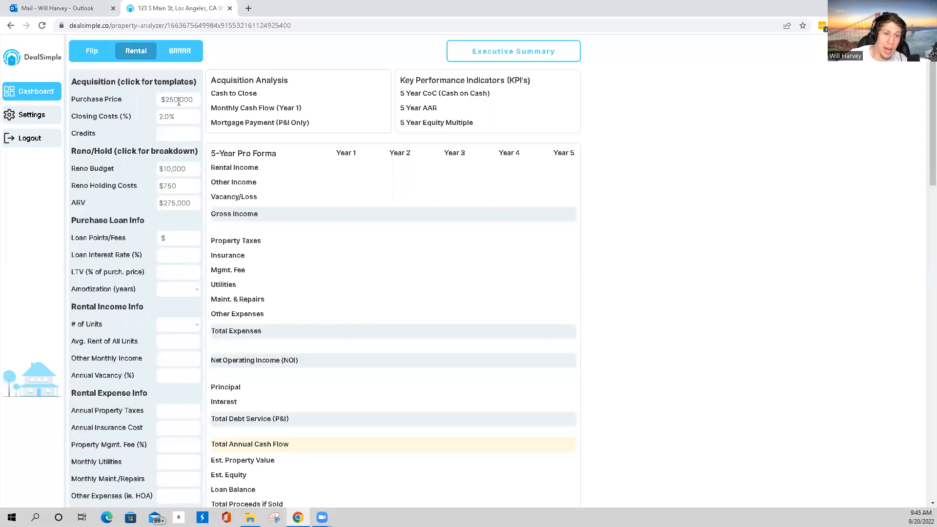
{"action": "type", "text": "2,500"}
{"action": "left_click", "coordinate": [166, 254]}
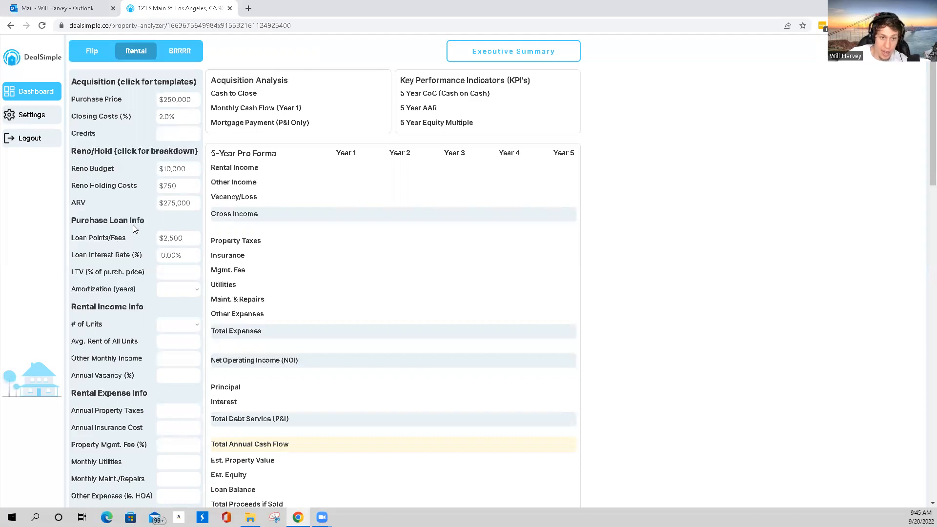
{"action": "type", "text": "5"}
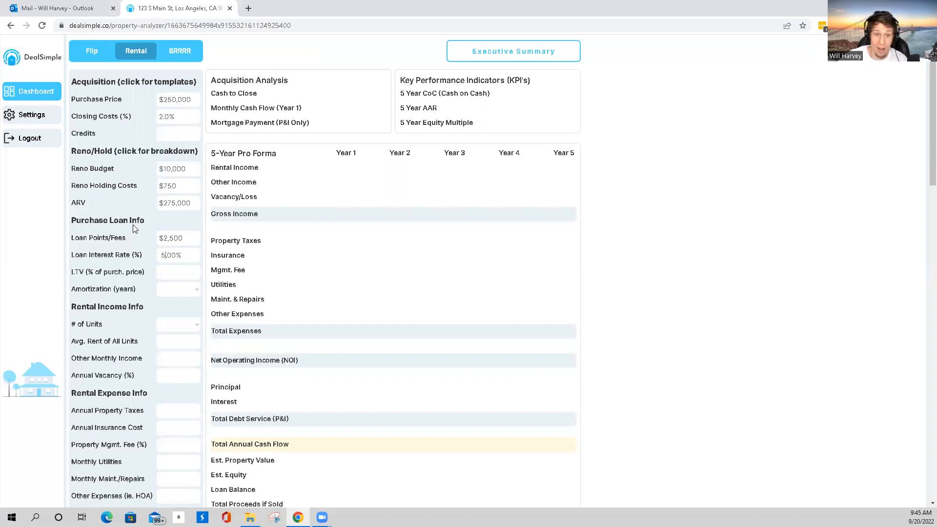
Set the purchase loan's LTV to 75% of the purchase price and its amortization to 30 years
{"action": "left_click", "coordinate": [166, 271]}
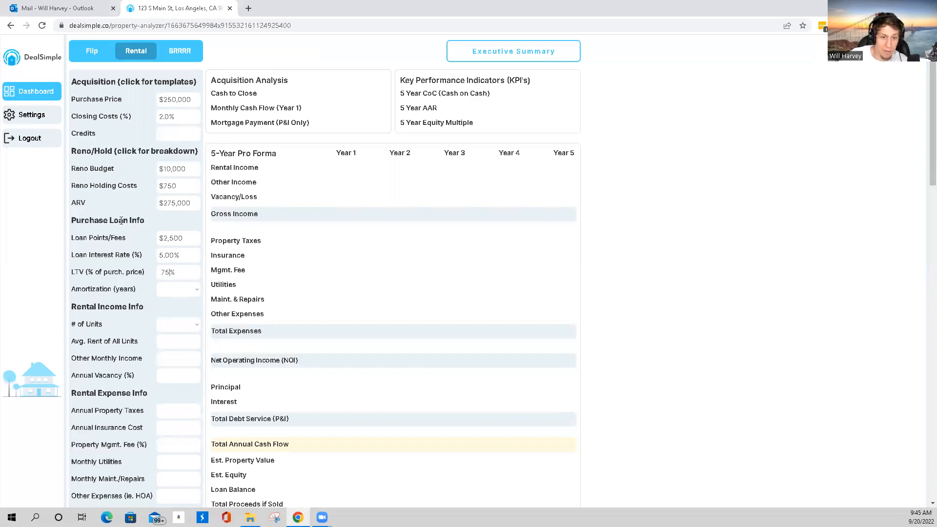
{"action": "left_click", "coordinate": [134, 238]}
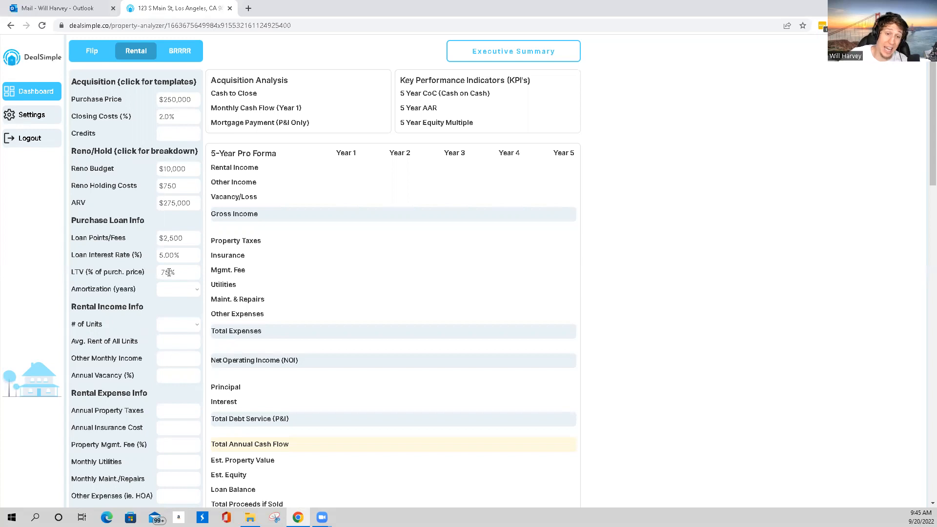
{"action": "mouse_move", "coordinate": [140, 264]}
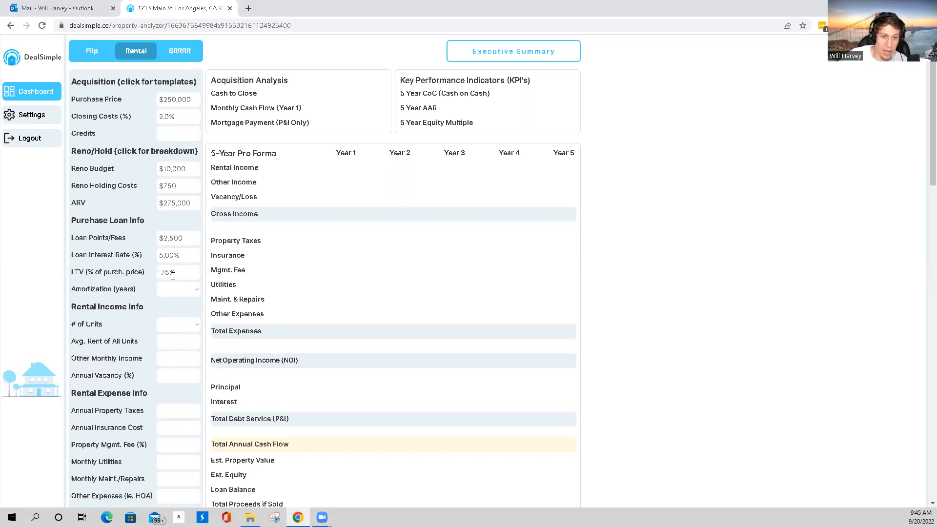
{"action": "left_click", "coordinate": [190, 292]}
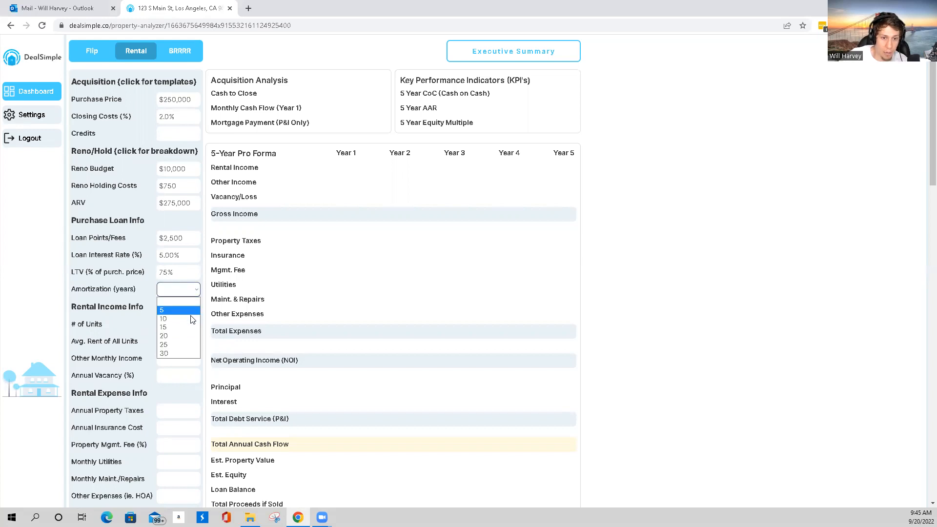
{"action": "left_click", "coordinate": [188, 353]}
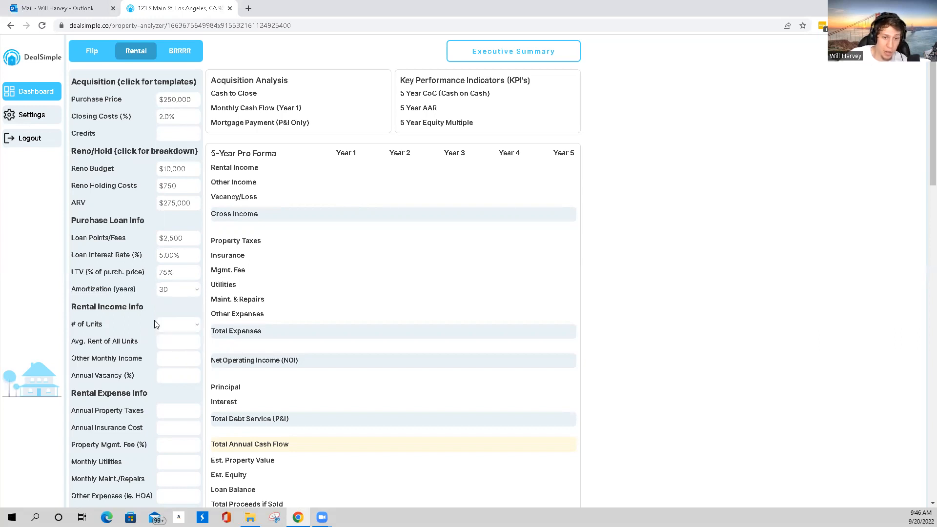
Set the number of units to 1 in the rental income information
{"action": "scroll", "coordinate": [154, 320], "scroll_direction": "down", "scroll_amount": 1}
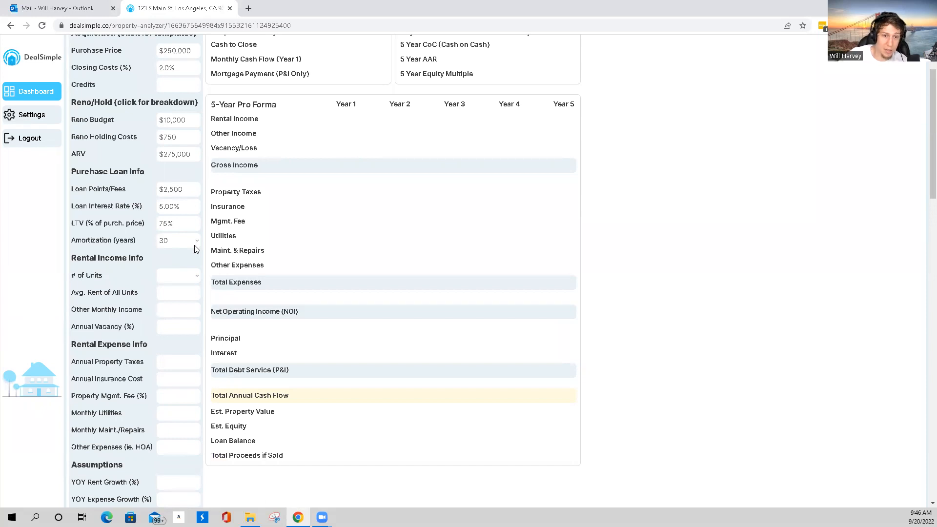
{"action": "scroll", "coordinate": [147, 342], "scroll_direction": "down", "scroll_amount": 1}
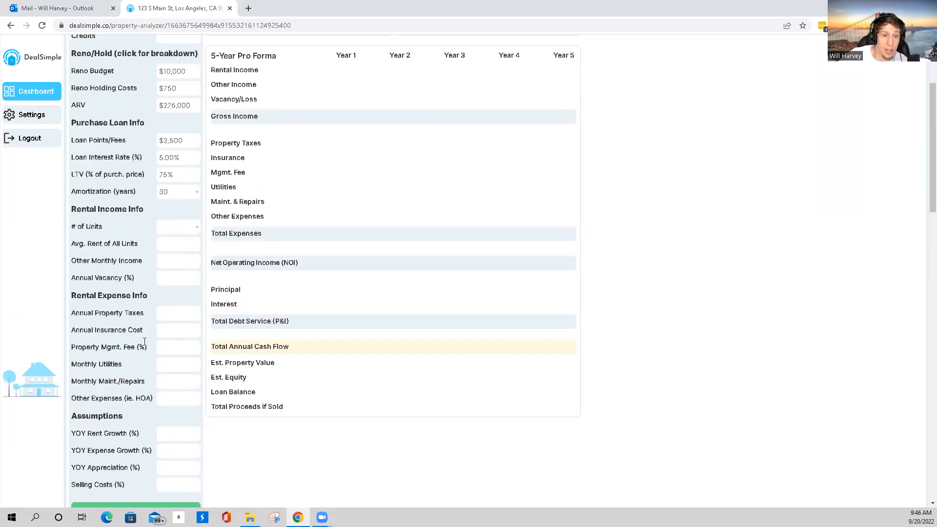
{"action": "left_click", "coordinate": [196, 226]}
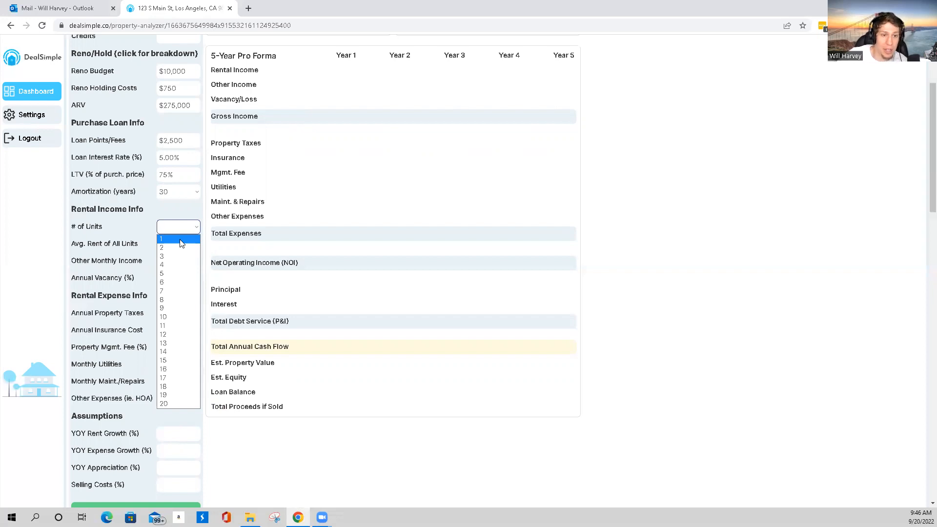
{"action": "left_click", "coordinate": [178, 239]}
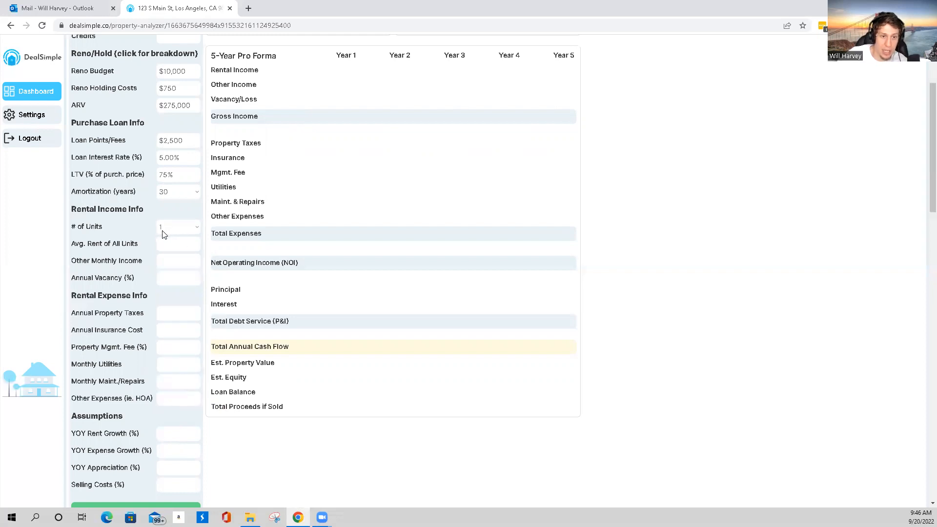
Set the average rent of all units to $2,000 in the rental income information
{"action": "left_click", "coordinate": [167, 247]}
{"action": "scroll", "coordinate": [132, 264], "scroll_direction": "up", "scroll_amount": 2}
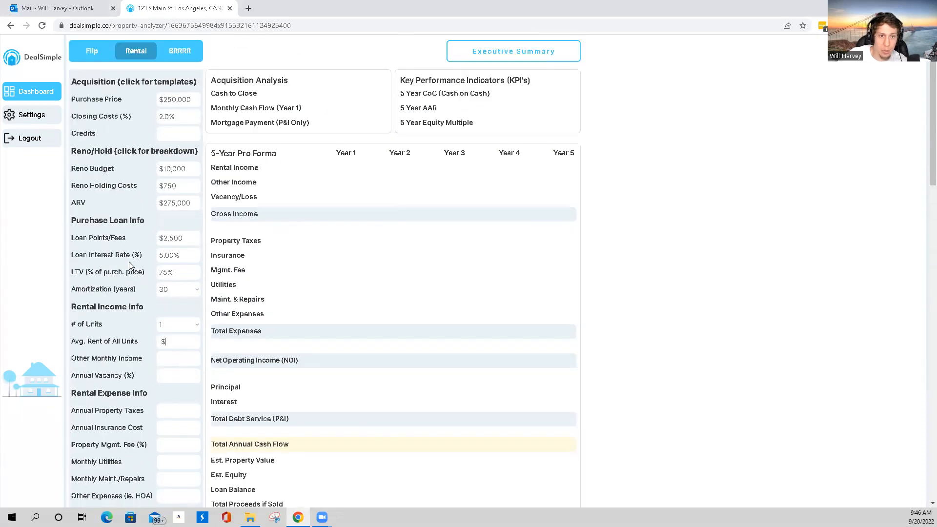
{"action": "scroll", "coordinate": [130, 264], "scroll_direction": "down", "scroll_amount": 1}
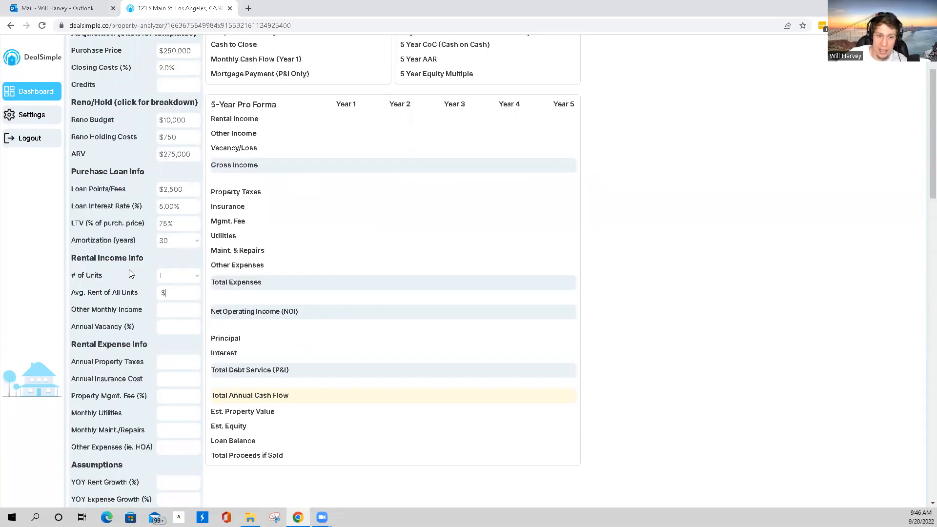
{"action": "mouse_move", "coordinate": [114, 279]}
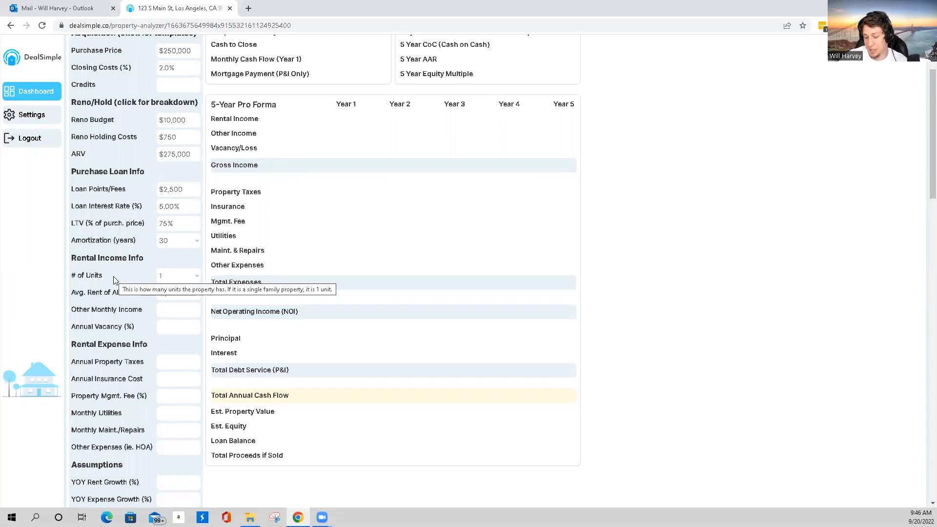
{"action": "type", "text": "2000"}
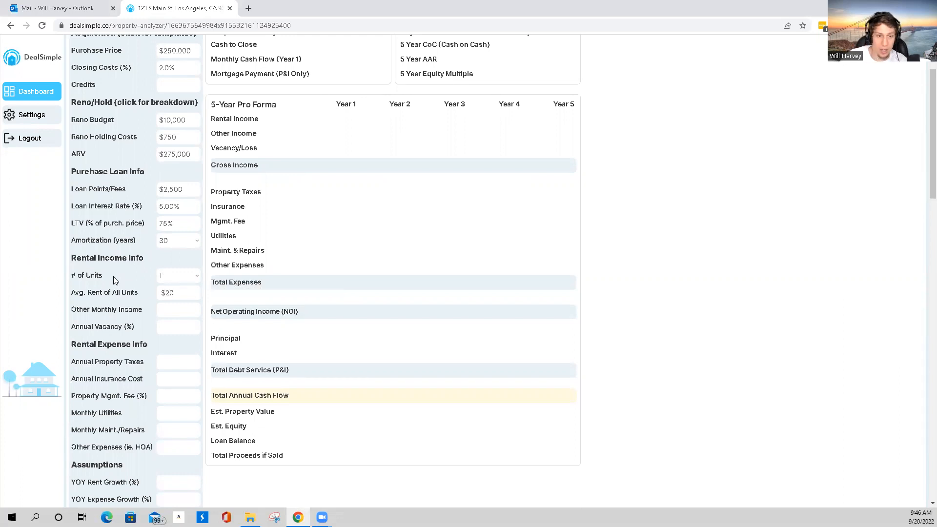
{"action": "left_click", "coordinate": [113, 276]}
Set the other monthly income to $25 and the annual vacancy to 5.0%
{"action": "left_click", "coordinate": [177, 308]}
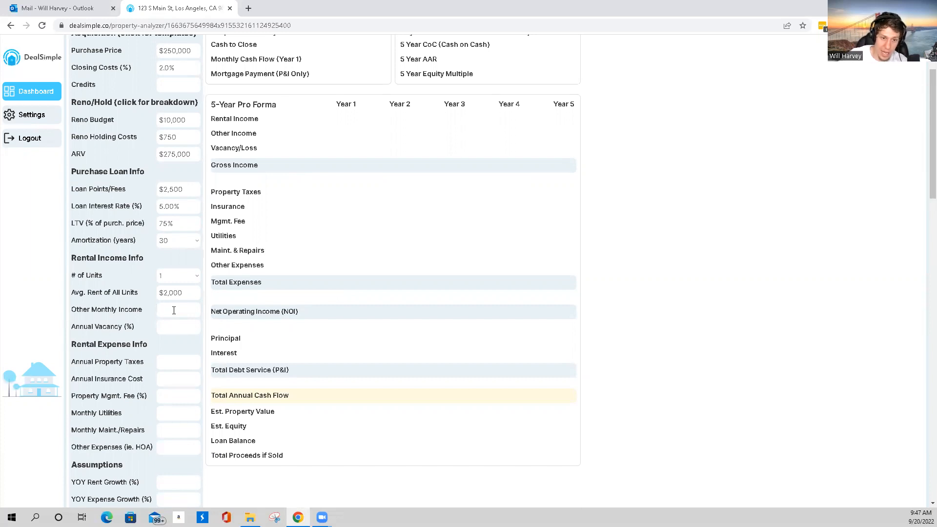
{"action": "type", "text": "25"}
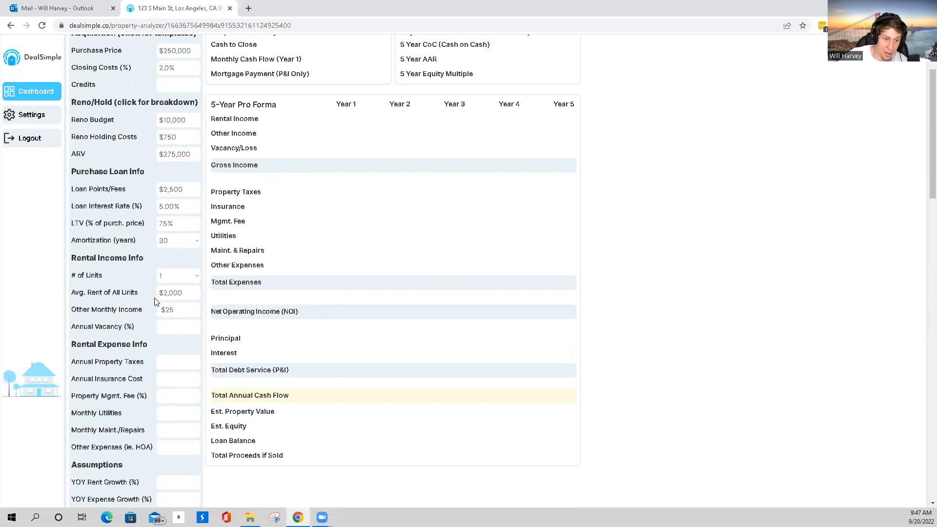
{"action": "left_click", "coordinate": [136, 277]}
{"action": "scroll", "coordinate": [136, 276], "scroll_direction": "down", "scroll_amount": 1}
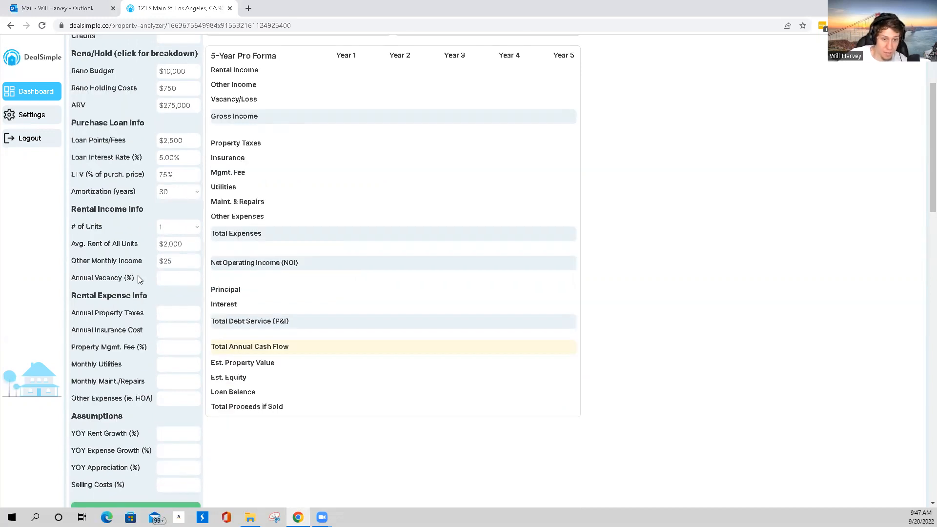
{"action": "left_click", "coordinate": [178, 277]}
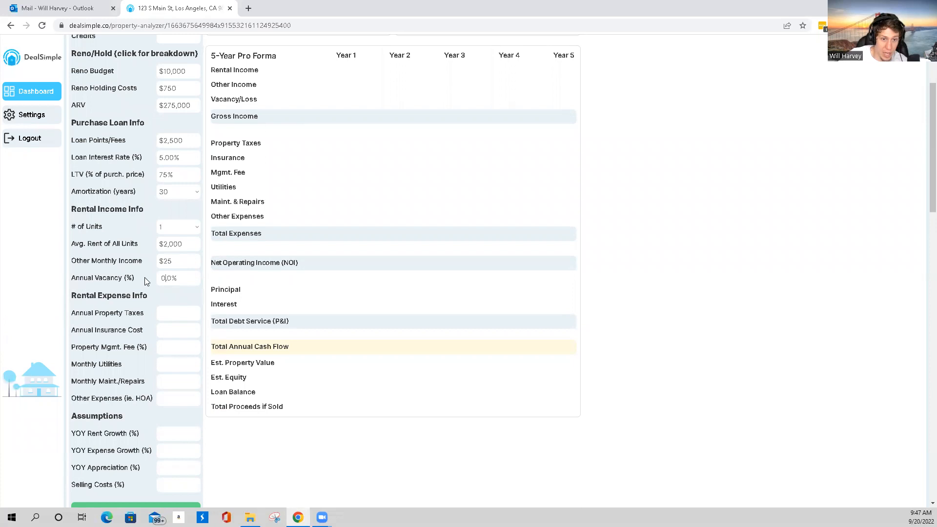
{"action": "type", "text": "5"}
Enter $2,500 as the annual property taxes in the rental expense information
{"action": "scroll", "coordinate": [139, 281], "scroll_direction": "down", "scroll_amount": 1}
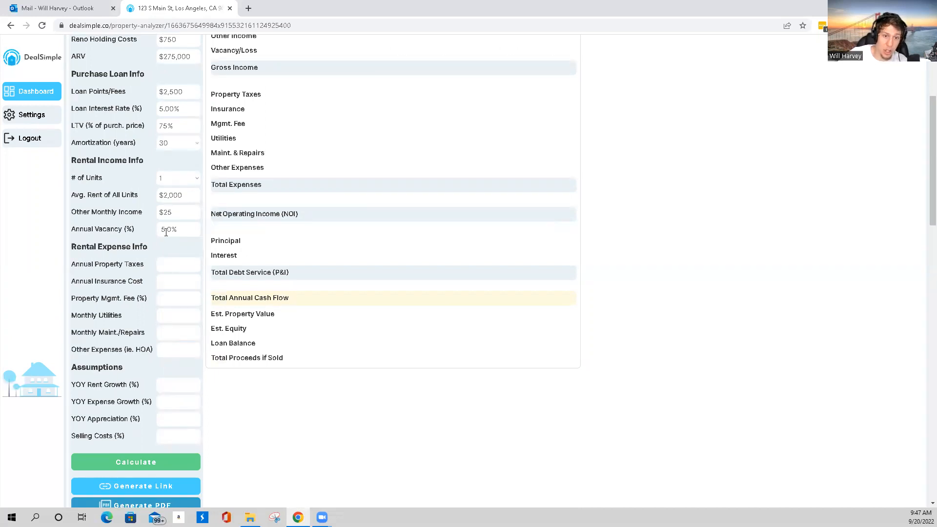
{"action": "left_click", "coordinate": [168, 266]}
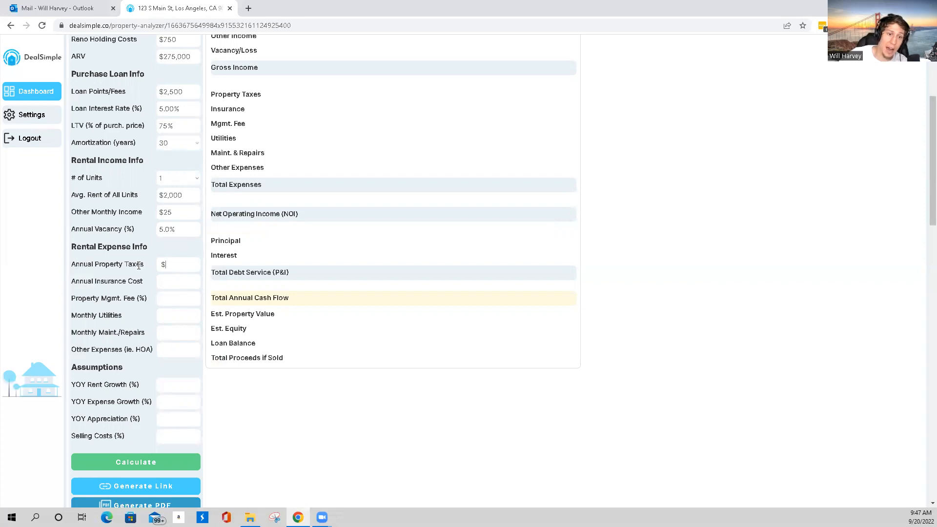
{"action": "mouse_move", "coordinate": [138, 266]}
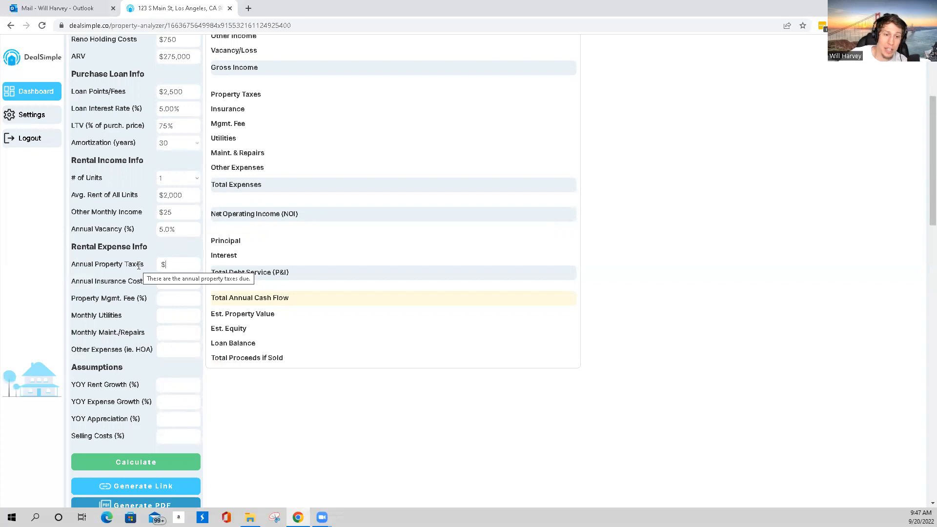
{"action": "left_click", "coordinate": [142, 265]}
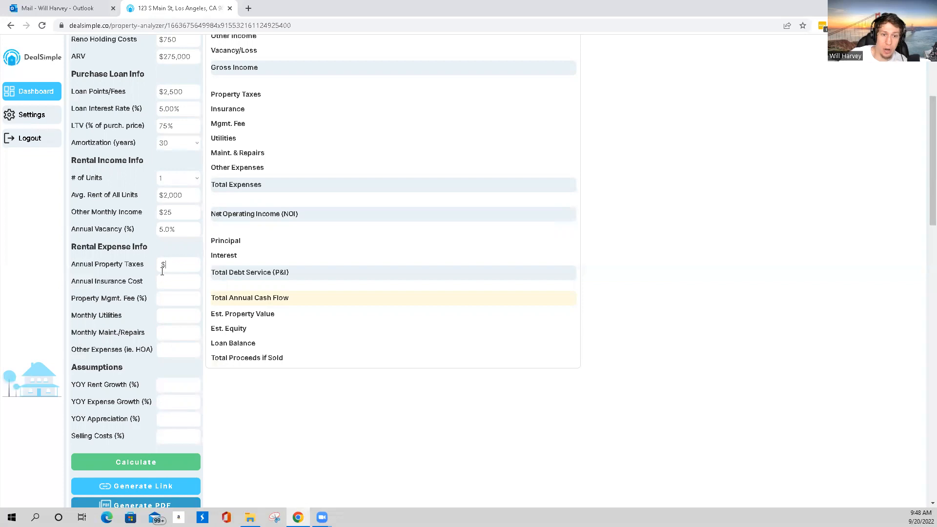
{"action": "scroll", "coordinate": [148, 240], "scroll_direction": "up", "scroll_amount": 2}
{"action": "scroll", "coordinate": [148, 239], "scroll_direction": "up", "scroll_amount": 1}
{"action": "scroll", "coordinate": [149, 235], "scroll_direction": "down", "scroll_amount": 2}
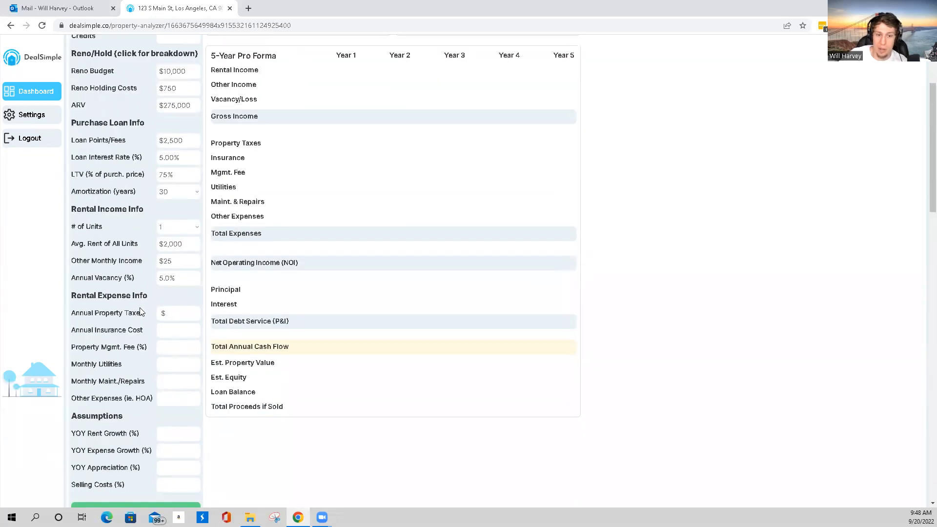
{"action": "type", "text": "2500"}
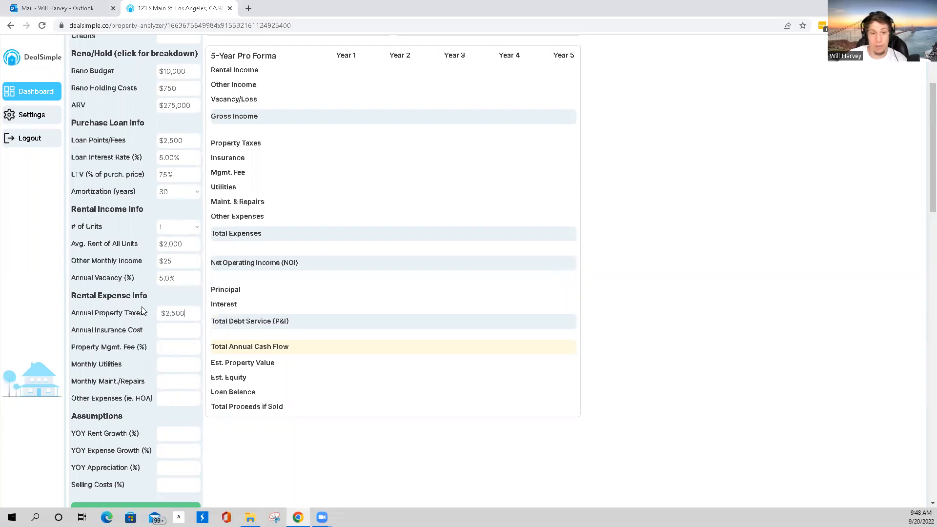
Set the annual insurance cost to $1,000 and the property management fee to 10.0%
{"action": "left_click", "coordinate": [170, 330]}
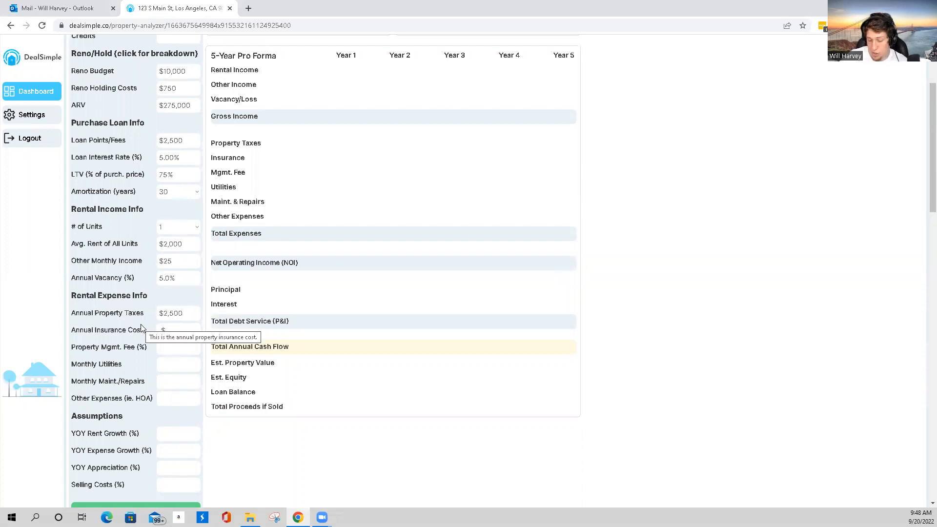
{"action": "type", "text": "1,000"}
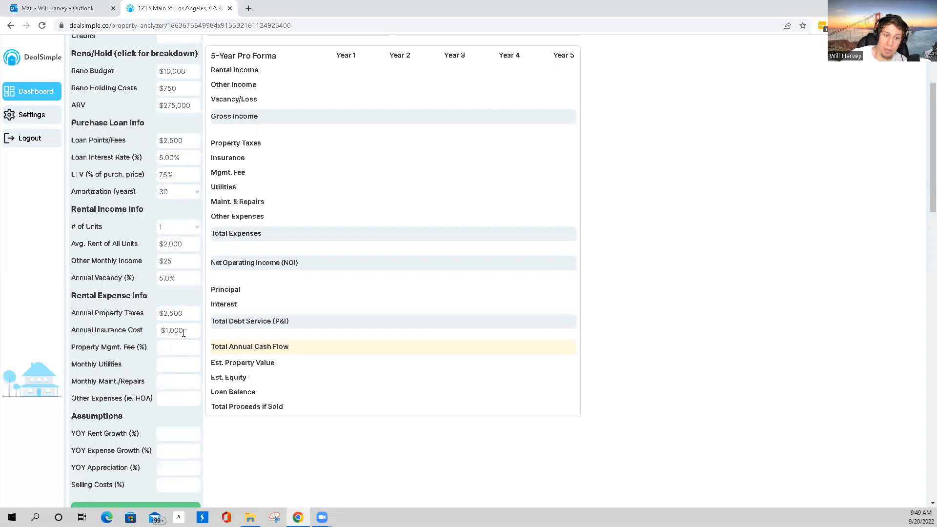
{"action": "left_click", "coordinate": [182, 348]}
{"action": "type", "text": "10.0"}
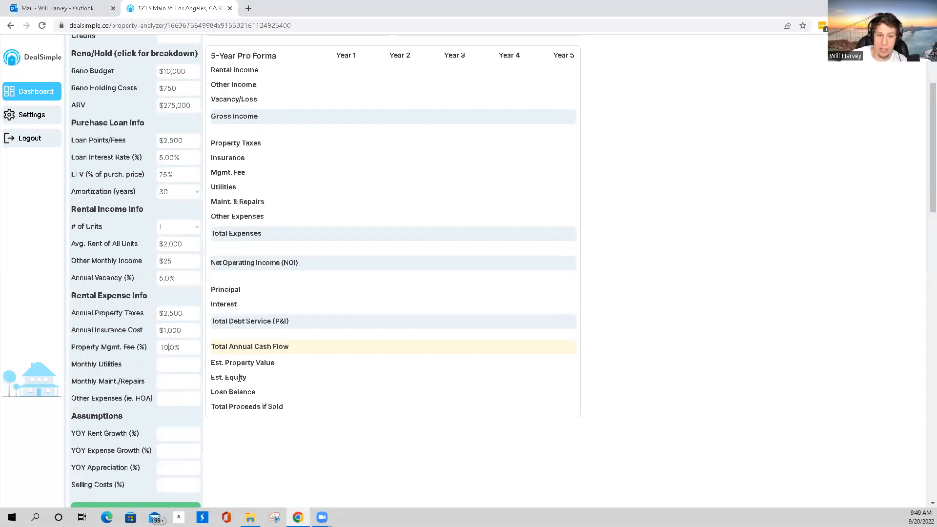
{"action": "left_click", "coordinate": [142, 327]}
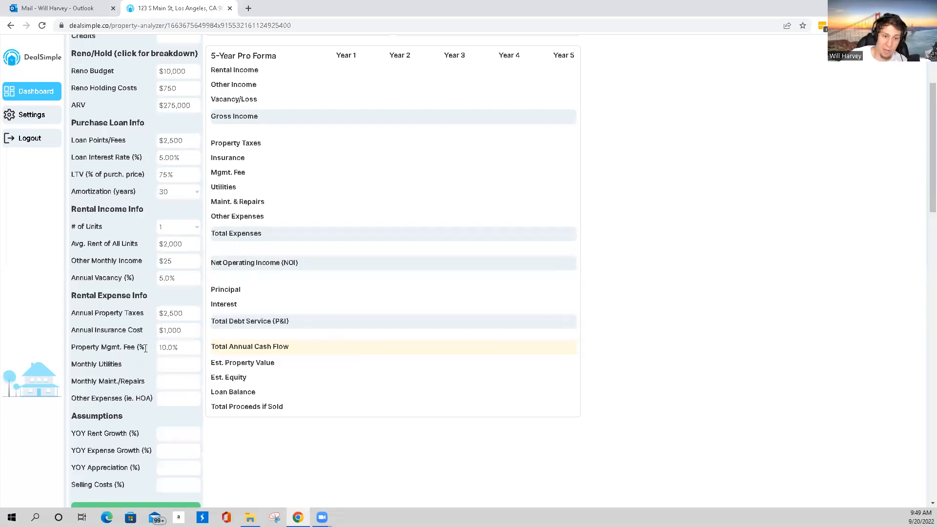
{"action": "mouse_move", "coordinate": [146, 347]}
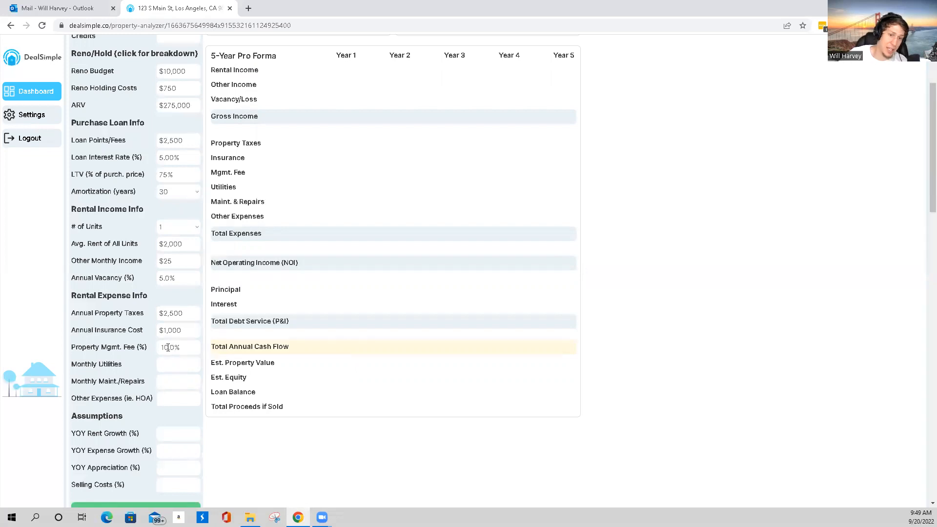
Leave monthly utilities blank and set the monthly maintenance and repairs expense to $25
{"action": "left_click", "coordinate": [164, 364]}
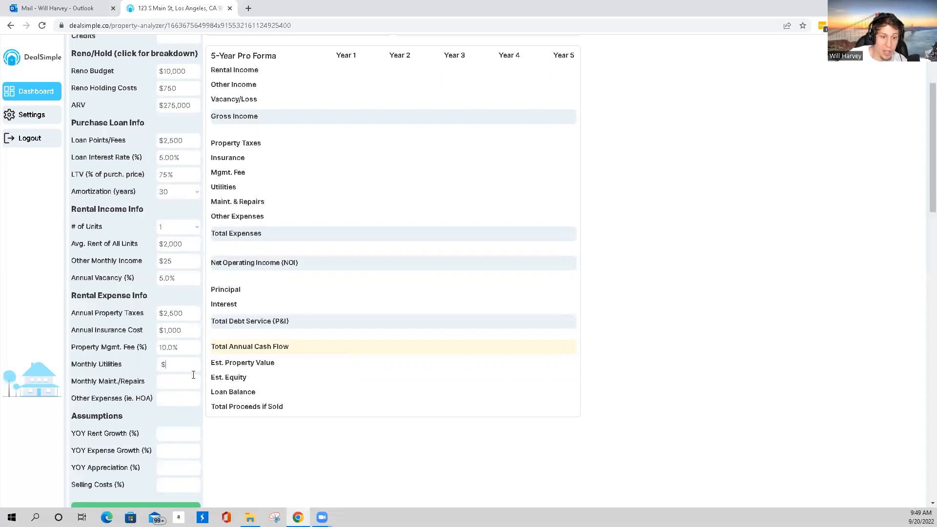
{"action": "scroll", "coordinate": [139, 315], "scroll_direction": "down", "scroll_amount": 1}
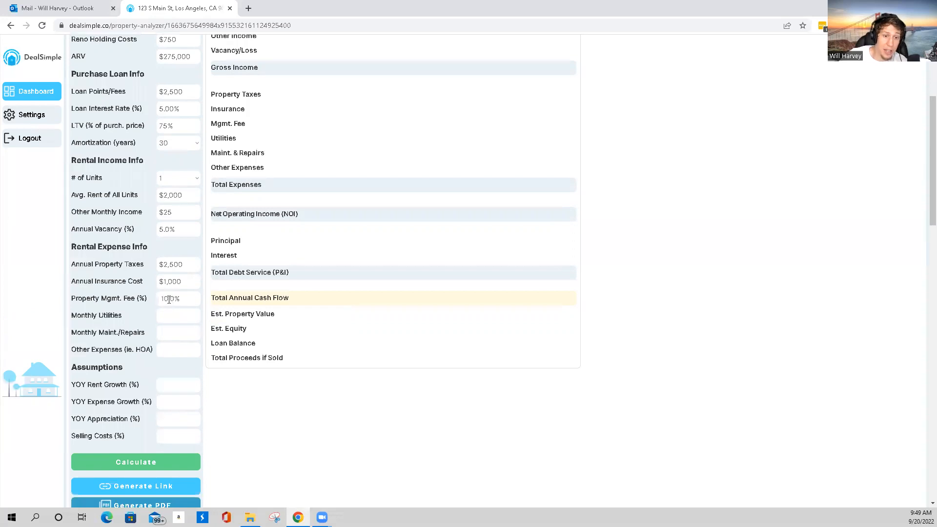
{"action": "left_click", "coordinate": [170, 316]}
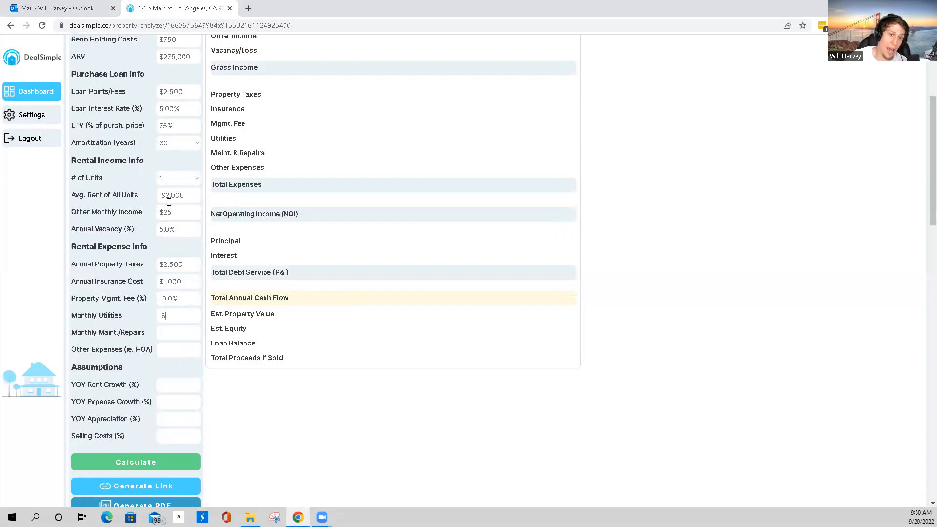
{"action": "left_click", "coordinate": [164, 331]}
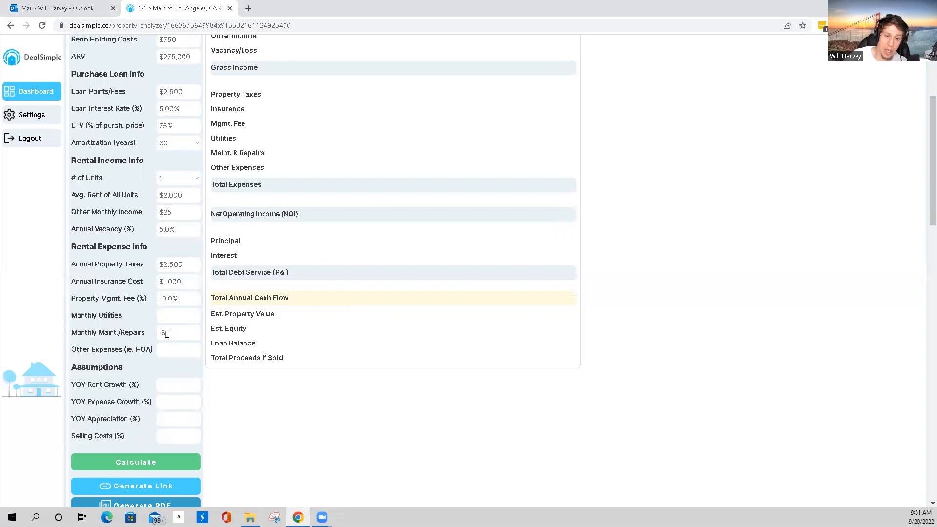
{"action": "type", "text": "5"}
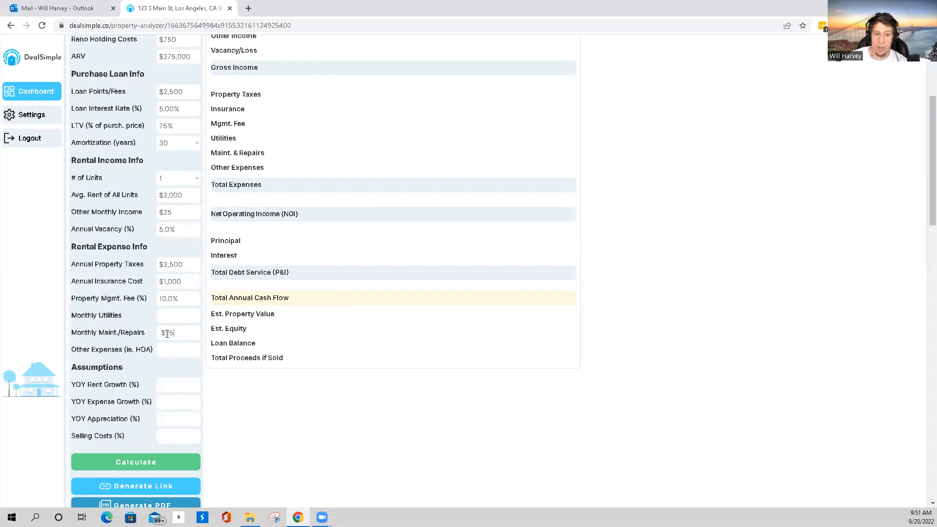
{"action": "double_click", "coordinate": [168, 334]}
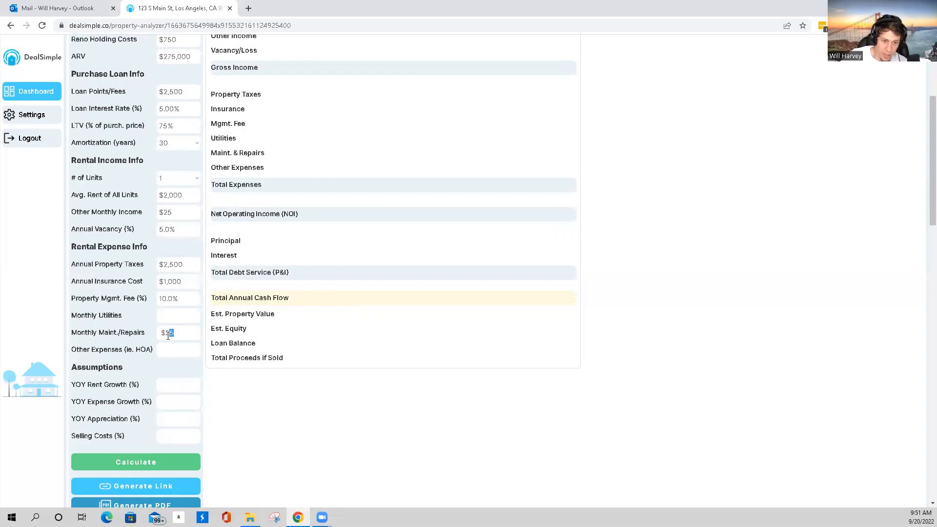
{"action": "type", "text": "25"}
Enter $50 for other expenses, such as HOA, in the rental expense information
{"action": "key", "text": "Tab"}
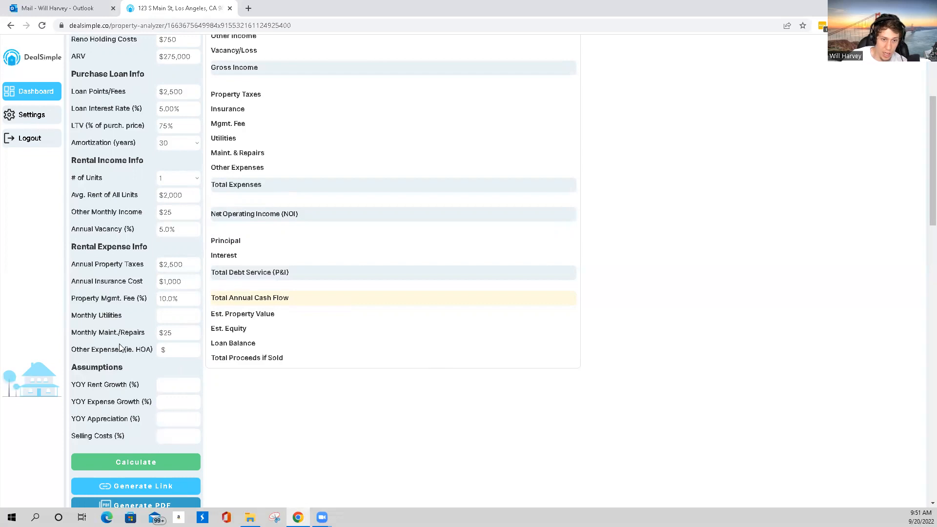
{"action": "mouse_move", "coordinate": [145, 349]}
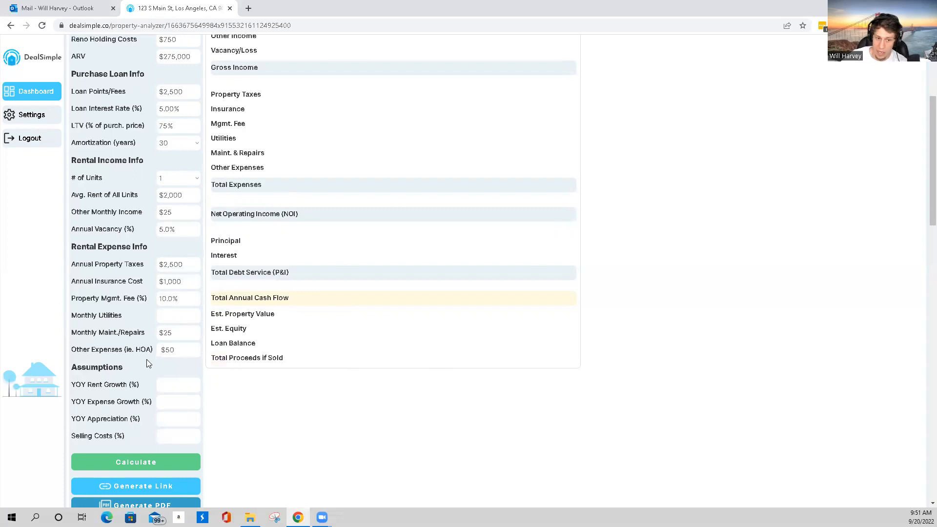
{"action": "scroll", "coordinate": [147, 359], "scroll_direction": "up", "scroll_amount": 1}
Set the year-over-year rent growth assumption to 10.0%
{"action": "scroll", "coordinate": [141, 359], "scroll_direction": "down", "scroll_amount": 3}
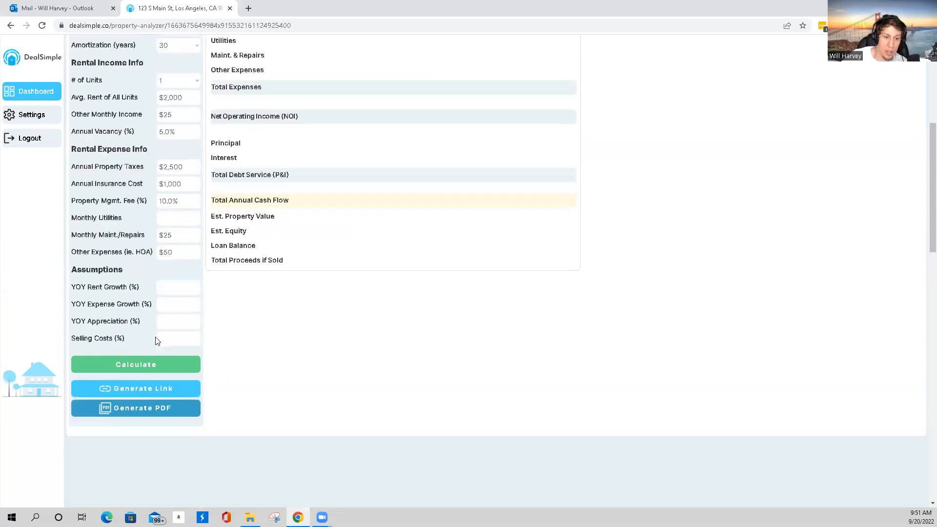
{"action": "left_click", "coordinate": [166, 287]}
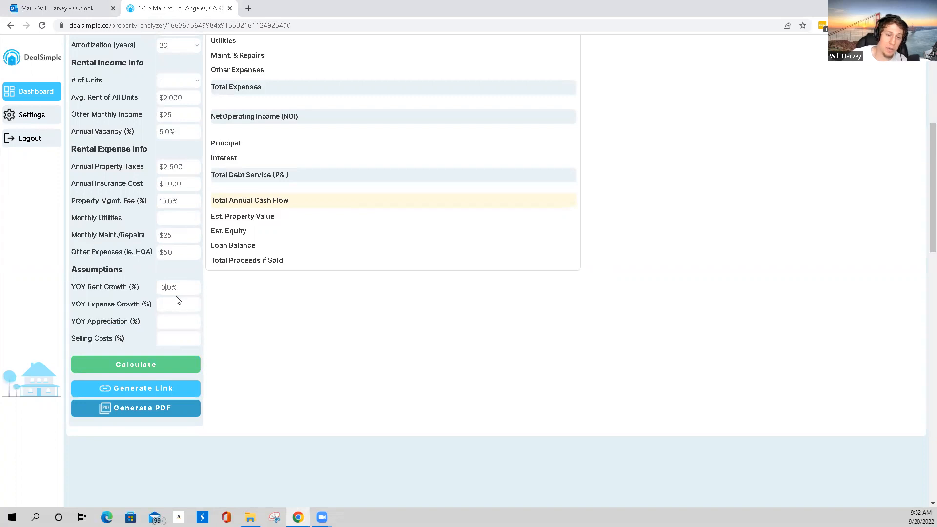
{"action": "left_click", "coordinate": [173, 294]}
{"action": "type", "text": "10"}
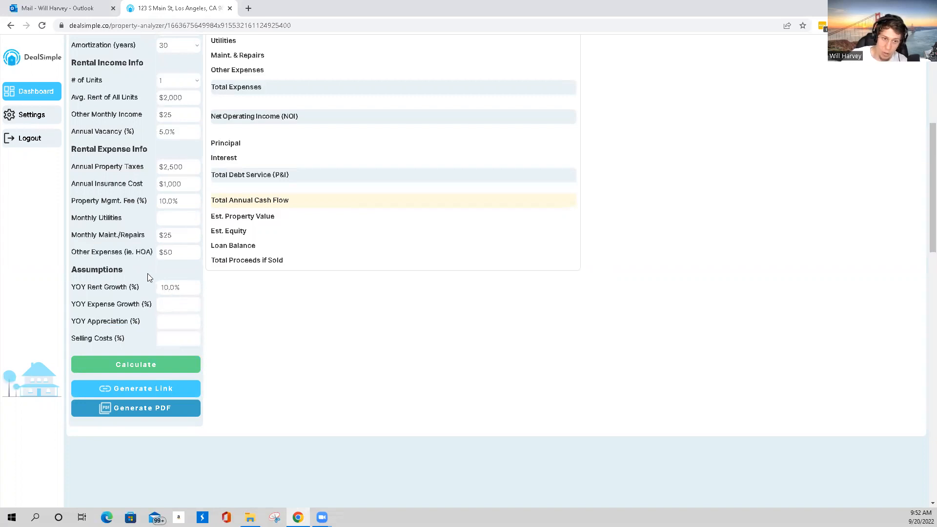
Set the year-over-year expense growth to 2.0% and change the rent growth to 3.0%
{"action": "left_click", "coordinate": [167, 306]}
{"action": "type", "text": "1"}
{"action": "left_click_drag", "start_coordinate": [170, 304], "coordinate": [162, 305]}
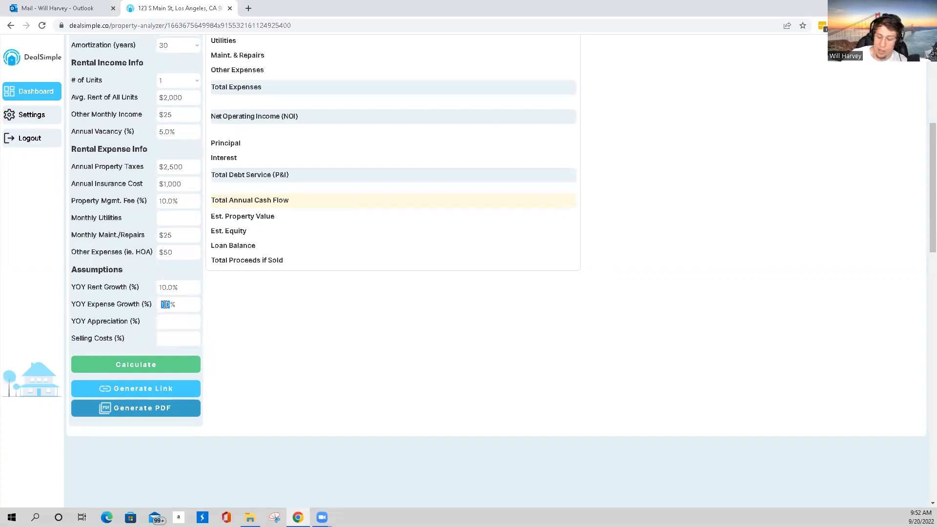
{"action": "type", "text": "2"}
{"action": "left_click", "coordinate": [167, 292]}
{"action": "type", "text": "3"}
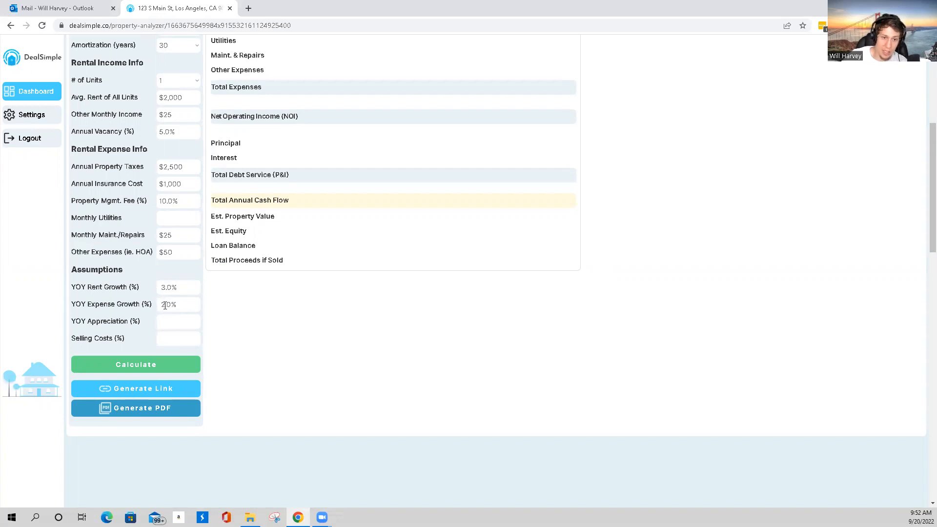
Try 3.0% for the year-over-year expense growth and set it back to 2.0%
{"action": "left_click_drag", "start_coordinate": [165, 305], "coordinate": [163, 304]}
{"action": "type", "text": "3"}
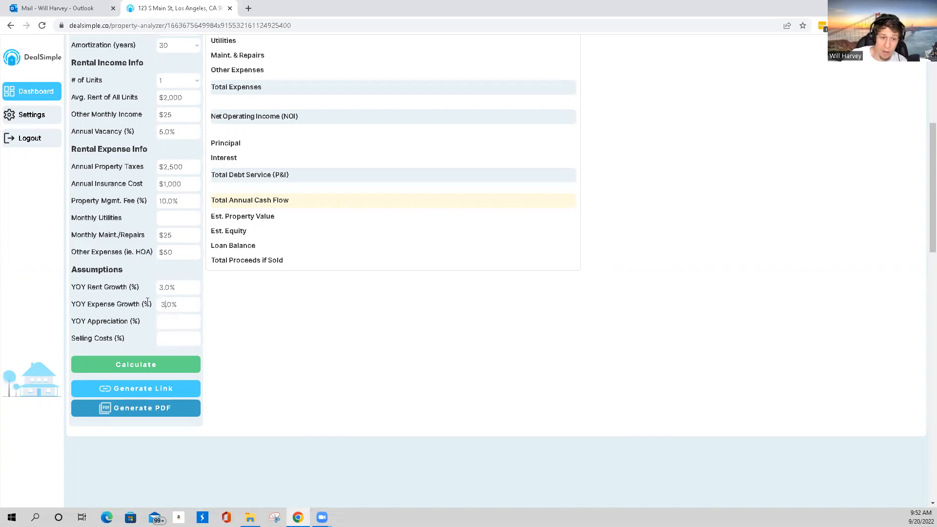
{"action": "left_click_drag", "start_coordinate": [165, 304], "coordinate": [162, 306]}
{"action": "type", "text": "2"}
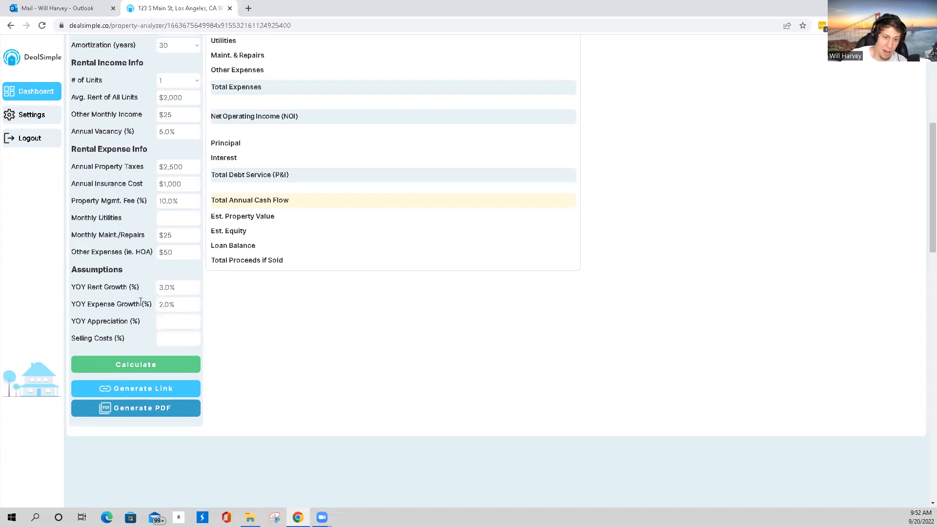
Set the year-over-year appreciation assumption to 2.0%
{"action": "key", "text": "Tab"}
{"action": "type", "text": "0"}
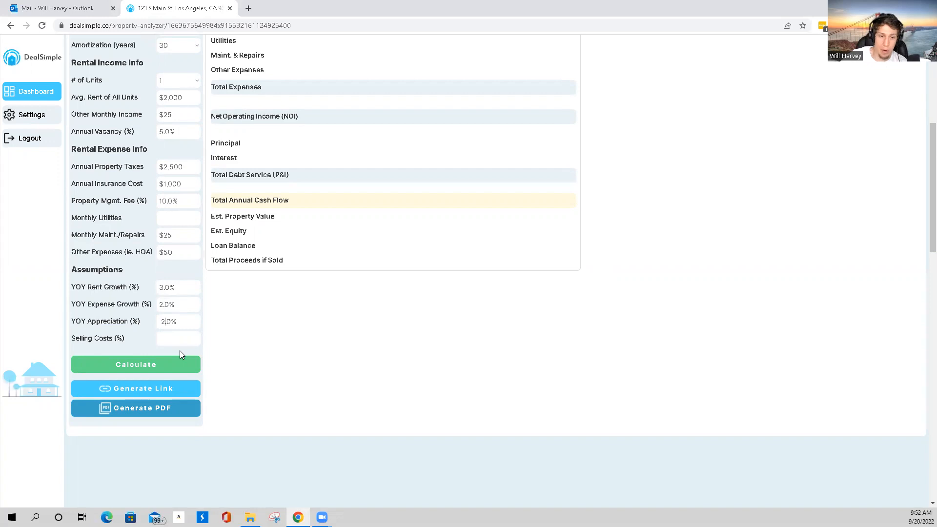
Change the year-over-year appreciation assumption to 3.0%
{"action": "left_click", "coordinate": [144, 329]}
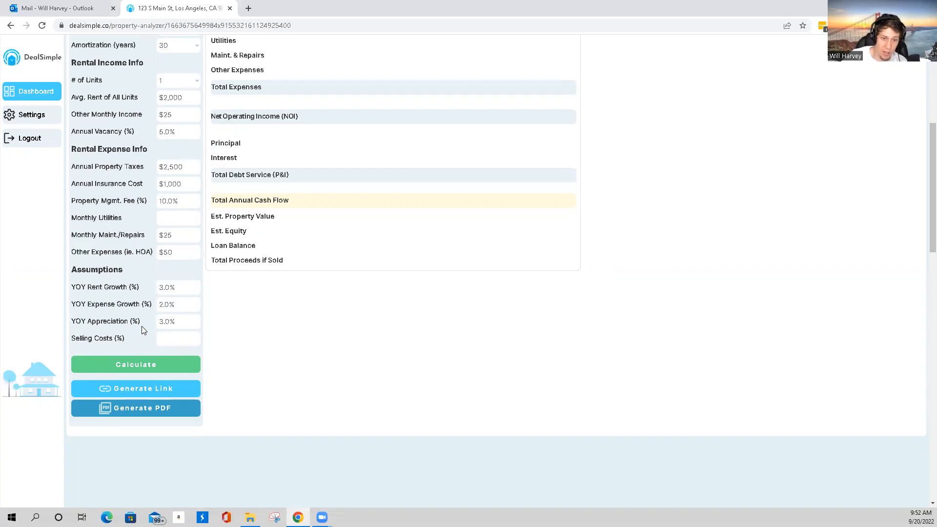
{"action": "left_click", "coordinate": [166, 339]}
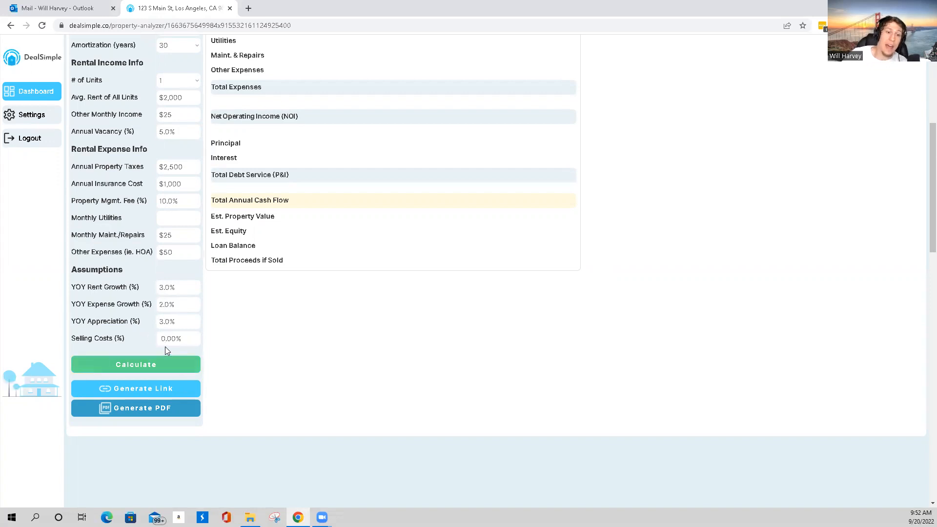
{"action": "left_click", "coordinate": [167, 323]}
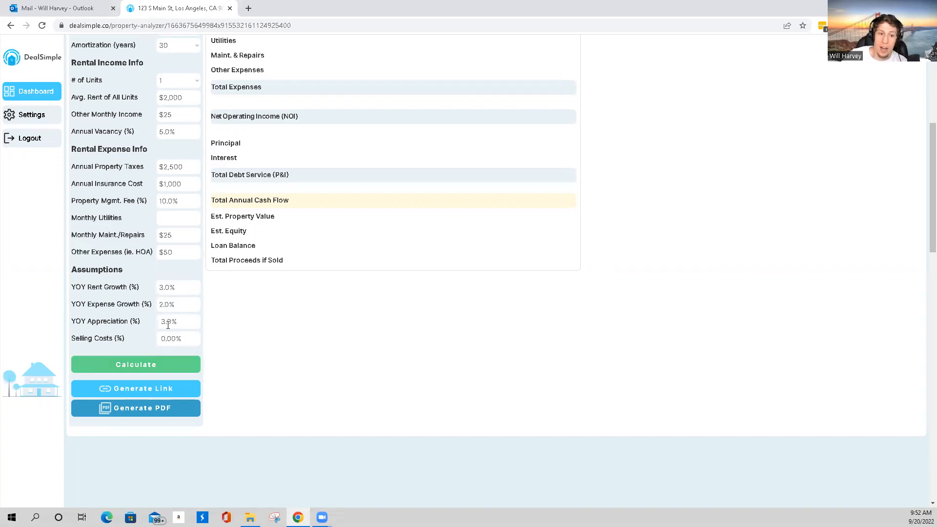
{"action": "left_click", "coordinate": [168, 287]}
{"action": "left_click", "coordinate": [53, 296]}
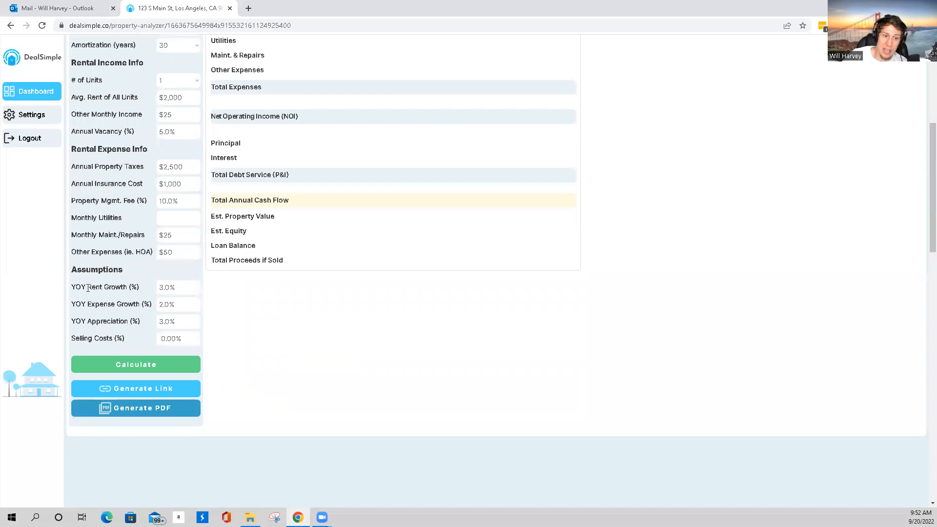
{"action": "mouse_move", "coordinate": [87, 287]}
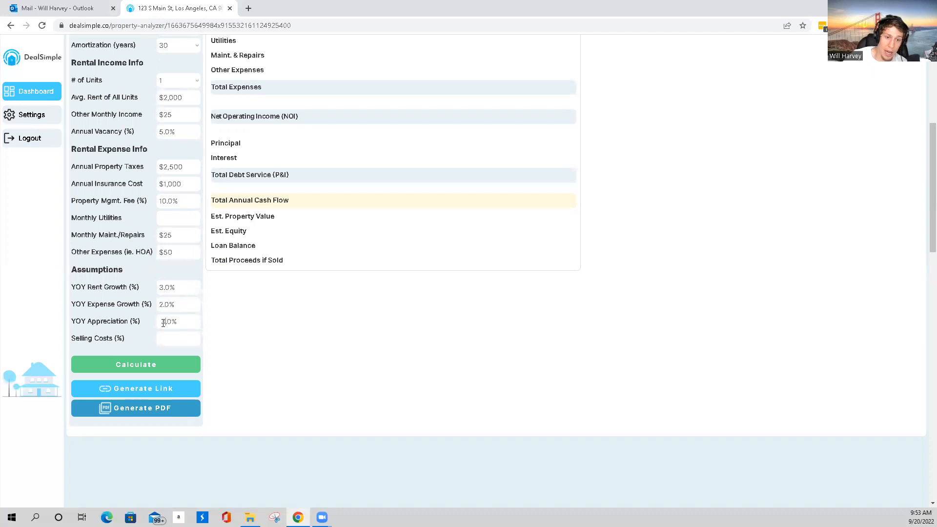
Set the selling costs to 7.00% and calculate the rental analysis
{"action": "key", "text": "Tab"}
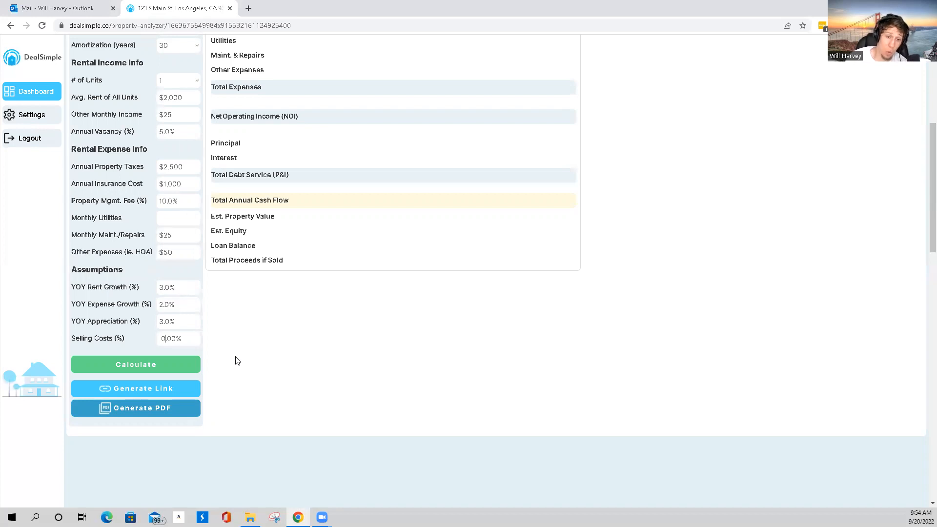
{"action": "type", "text": "7"}
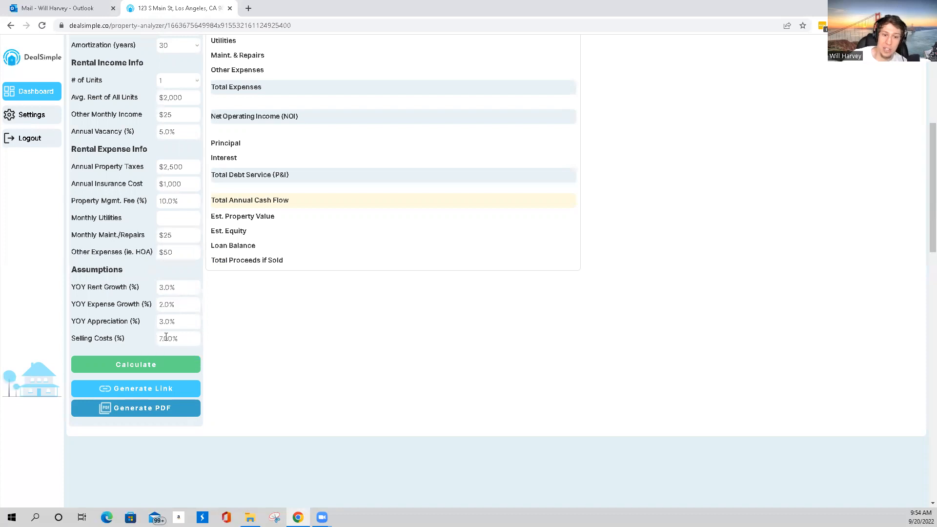
{"action": "left_click", "coordinate": [189, 336]}
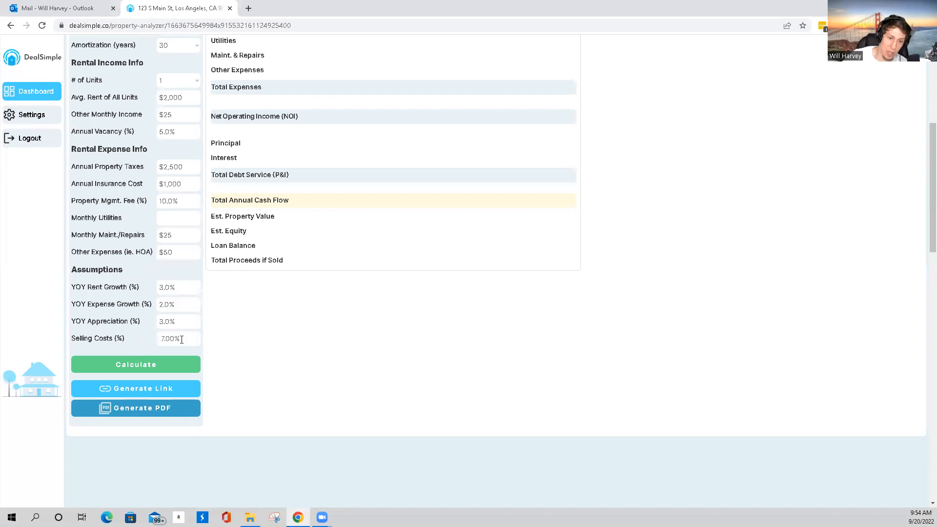
{"action": "mouse_move", "coordinate": [147, 339]}
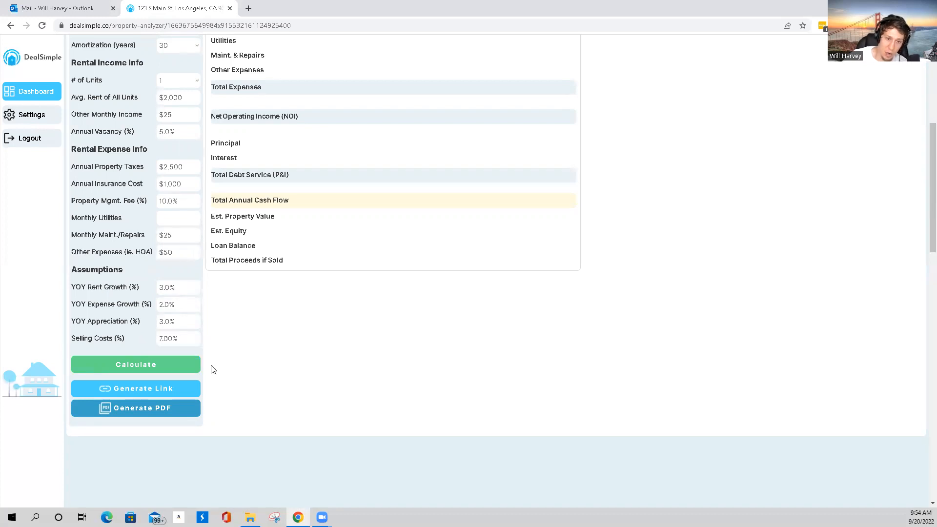
{"action": "scroll", "coordinate": [212, 369], "scroll_direction": "up", "scroll_amount": 1}
{"action": "scroll", "coordinate": [213, 369], "scroll_direction": "up", "scroll_amount": 3}
{"action": "scroll", "coordinate": [210, 367], "scroll_direction": "down", "scroll_amount": 4}
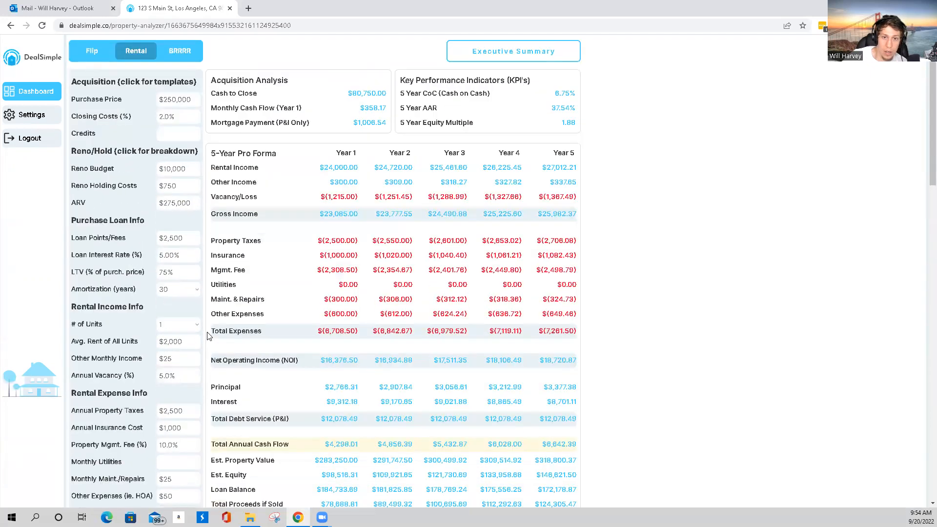
Review the acquisition analysis, the key performance indicators and the income and expense rows of the 5-Year Pro Forma
{"action": "scroll", "coordinate": [207, 335], "scroll_direction": "down", "scroll_amount": 1}
{"action": "scroll", "coordinate": [207, 335], "scroll_direction": "up", "scroll_amount": 1}
{"action": "scroll", "coordinate": [207, 336], "scroll_direction": "down", "scroll_amount": 1}
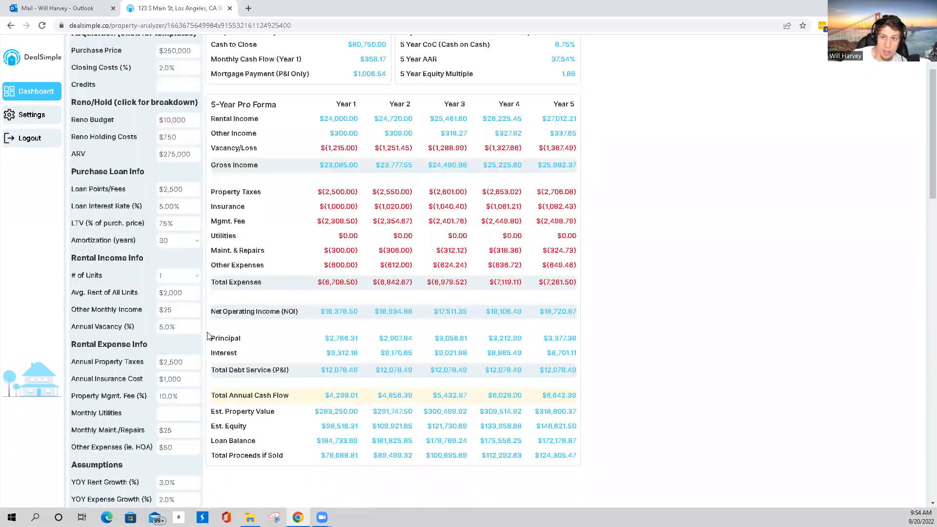
{"action": "scroll", "coordinate": [208, 336], "scroll_direction": "up", "scroll_amount": 1}
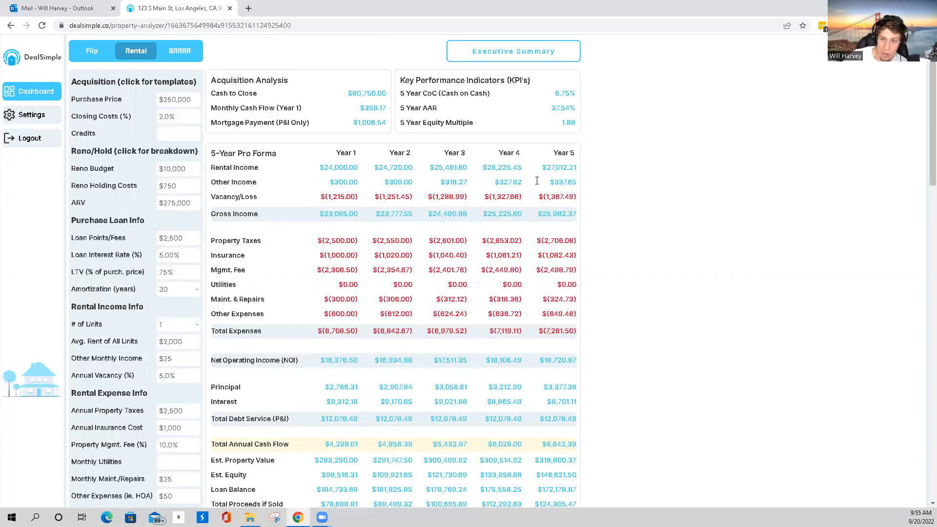
{"action": "scroll", "coordinate": [195, 360], "scroll_direction": "down", "scroll_amount": 1}
{"action": "scroll", "coordinate": [181, 366], "scroll_direction": "up", "scroll_amount": 1}
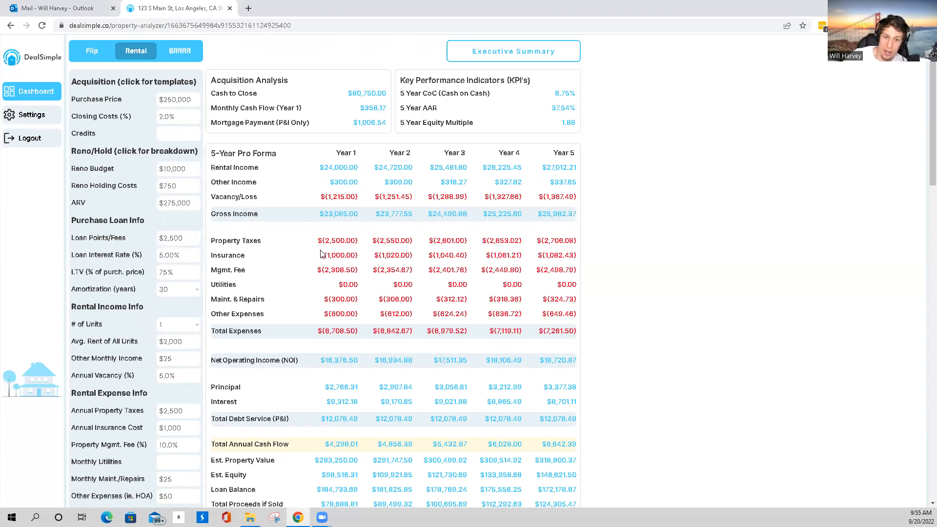
{"action": "scroll", "coordinate": [325, 268], "scroll_direction": "down", "scroll_amount": 2}
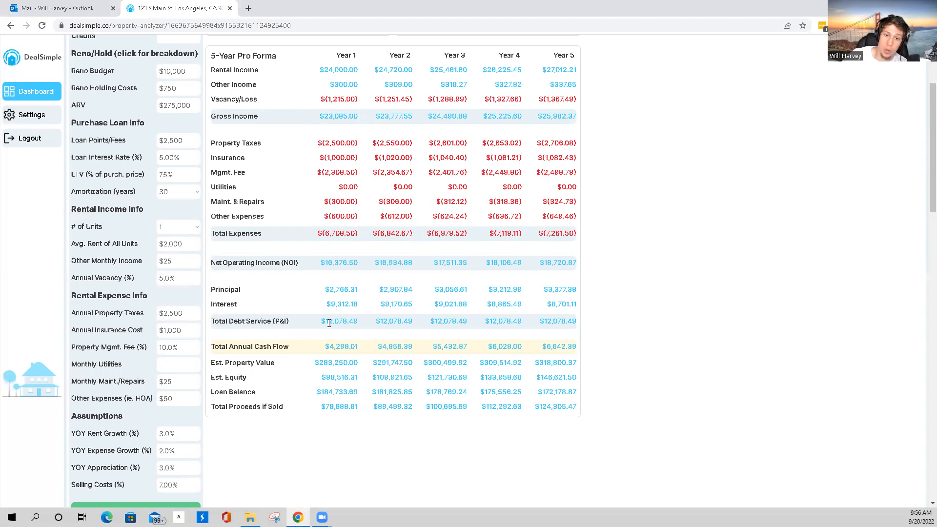
Examine the total debt service across all five years and check the selling costs assumption behind the total proceeds if sold
{"action": "left_click_drag", "start_coordinate": [323, 322], "coordinate": [576, 323]}
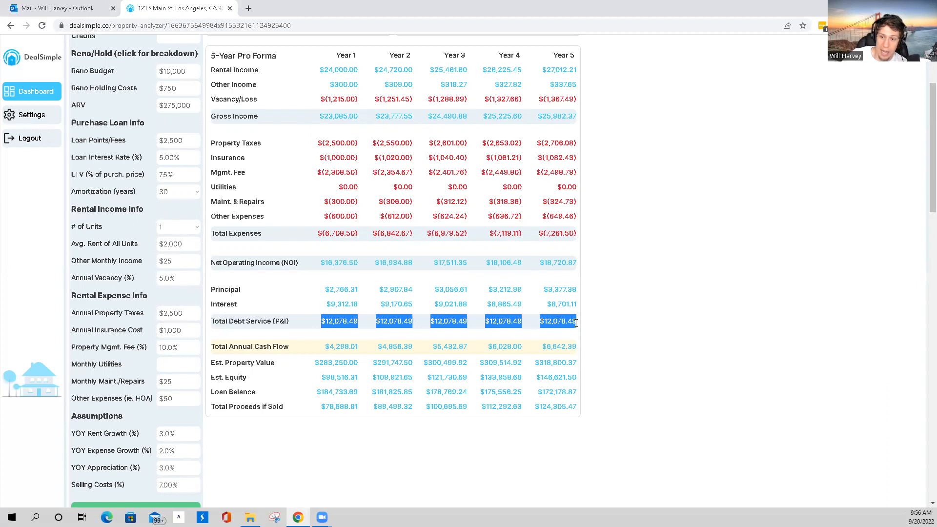
{"action": "left_click", "coordinate": [378, 329]}
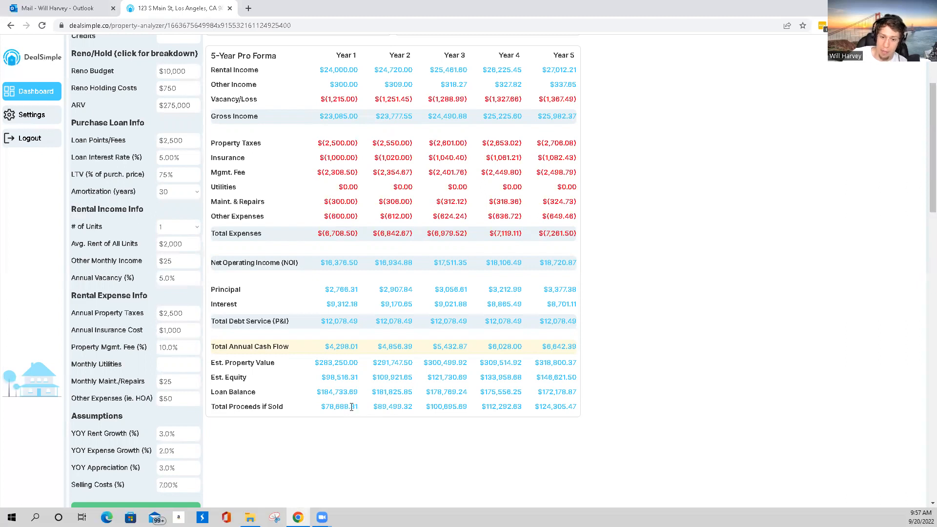
{"action": "double_click", "coordinate": [169, 485]}
{"action": "left_click", "coordinate": [236, 475]}
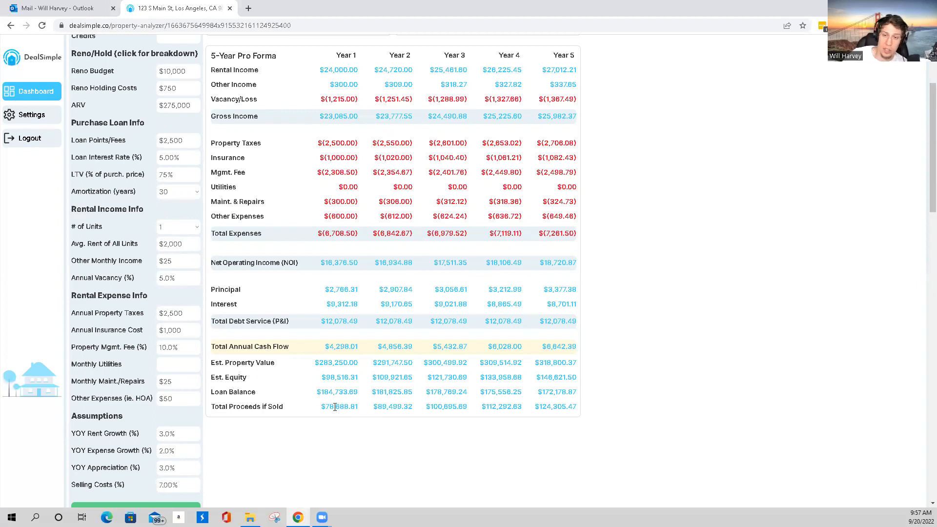
Compare the five-year cash-on-cash, AAR and equity multiple indicators with the yearly cash flow and sale proceeds in the pro forma
{"action": "scroll", "coordinate": [276, 432], "scroll_direction": "up", "scroll_amount": 3}
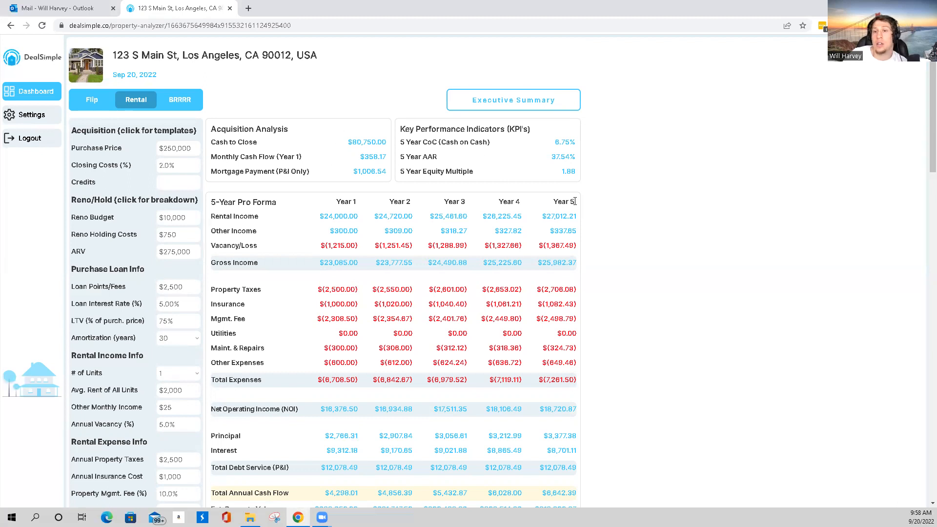
{"action": "scroll", "coordinate": [610, 245], "scroll_direction": "down", "scroll_amount": 4}
{"action": "scroll", "coordinate": [610, 245], "scroll_direction": "up", "scroll_amount": 2}
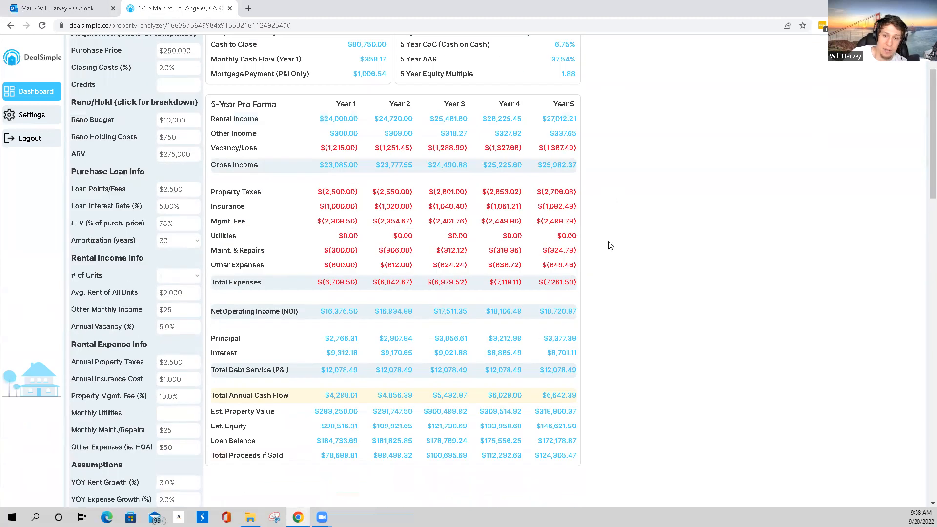
{"action": "scroll", "coordinate": [610, 245], "scroll_direction": "up", "scroll_amount": 2}
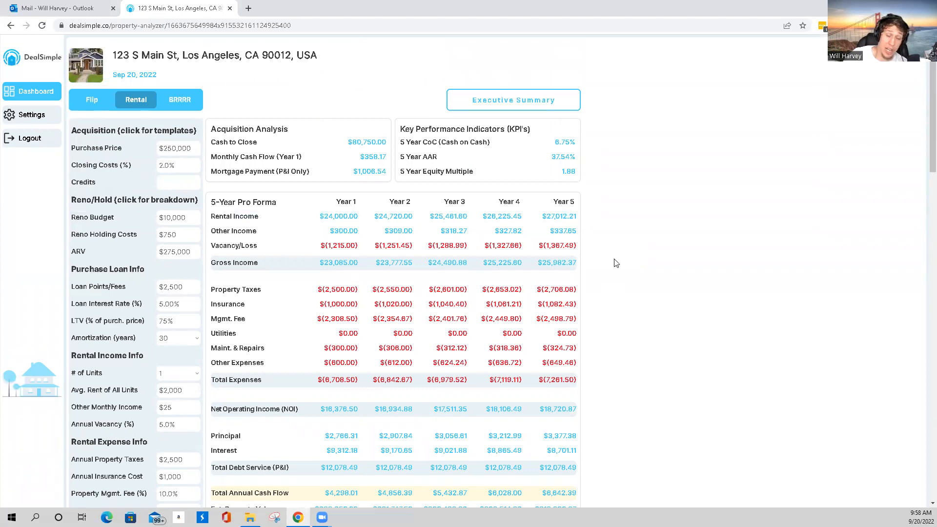
{"action": "scroll", "coordinate": [428, 332], "scroll_direction": "down", "scroll_amount": 1}
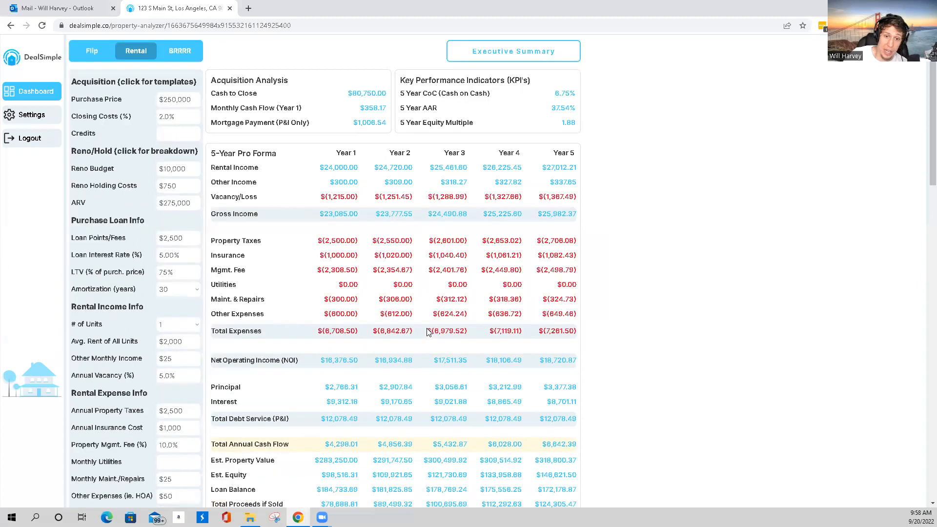
{"action": "scroll", "coordinate": [336, 359], "scroll_direction": "down", "scroll_amount": 1}
{"action": "scroll", "coordinate": [289, 337], "scroll_direction": "down", "scroll_amount": 1}
{"action": "scroll", "coordinate": [289, 338], "scroll_direction": "down", "scroll_amount": 1}
{"action": "scroll", "coordinate": [289, 337], "scroll_direction": "up", "scroll_amount": 4}
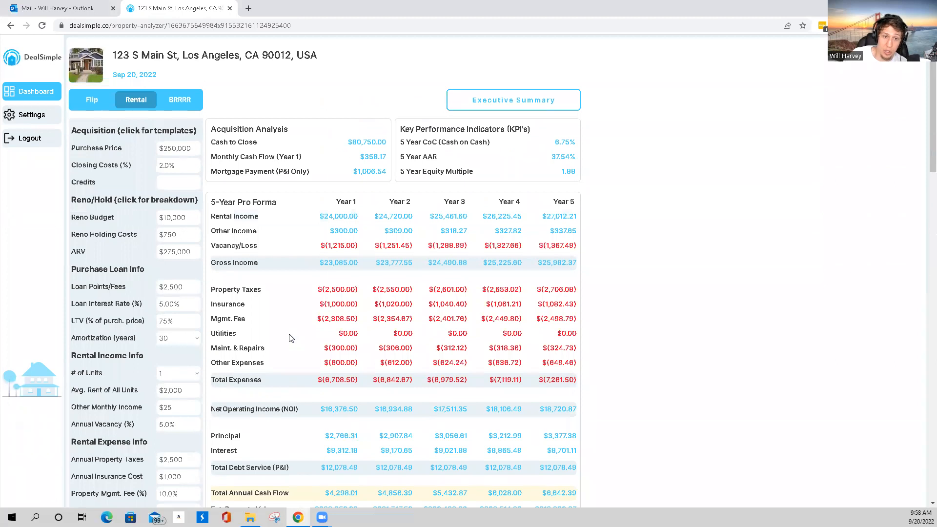